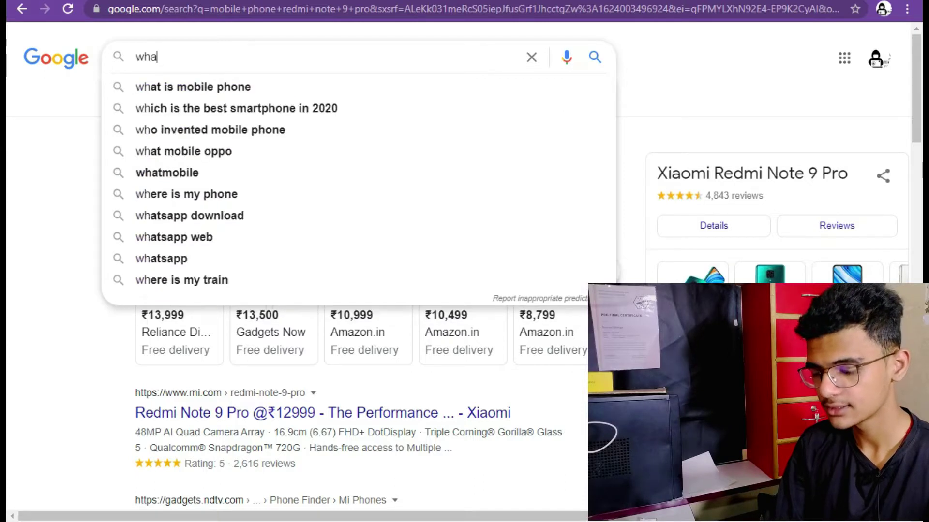
Search Google for "what is blogging" and open the FirstSiteGuide article "What is a Blog? - Definition of Blog, Blogging & Blogger"
{"action": "type", "text": "blogging"}
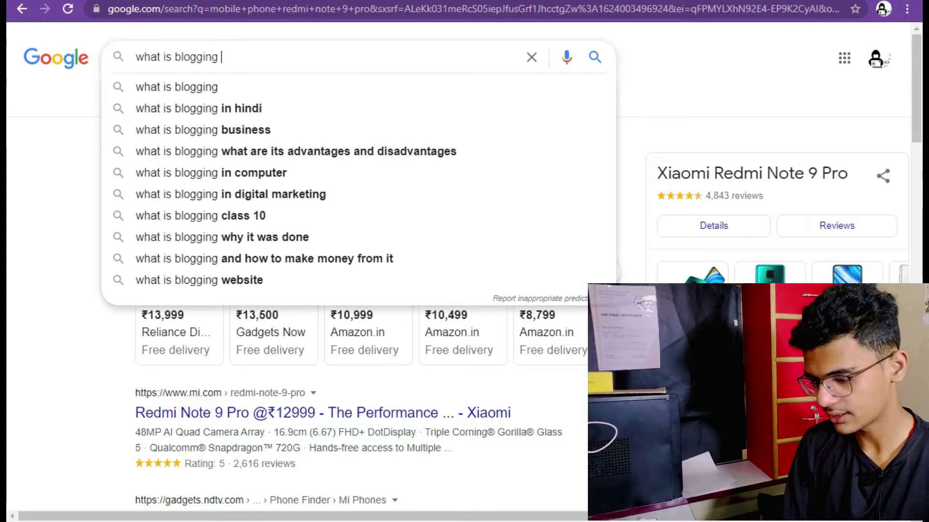
{"action": "key", "text": "Return"}
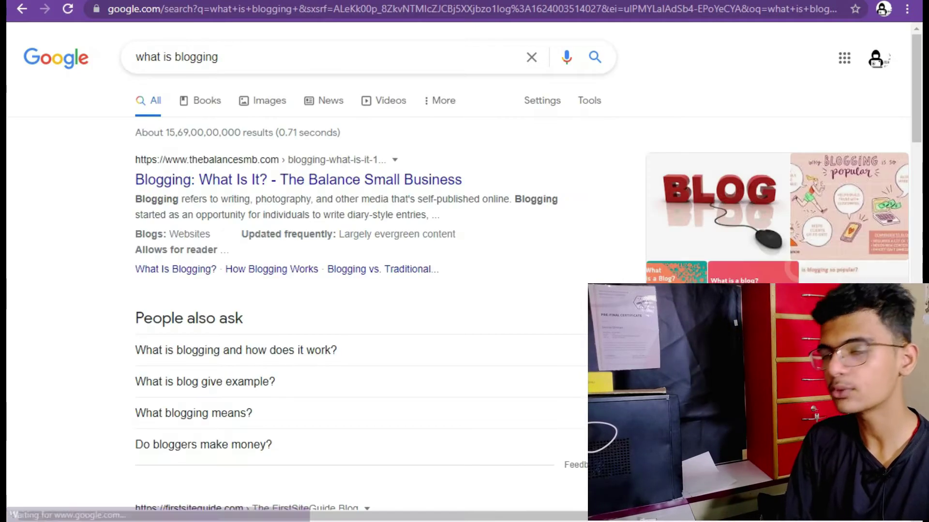
{"action": "scroll", "coordinate": [270, 136], "scroll_direction": "down", "scroll_amount": 3}
{"action": "scroll", "coordinate": [309, 271], "scroll_direction": "down", "scroll_amount": 5}
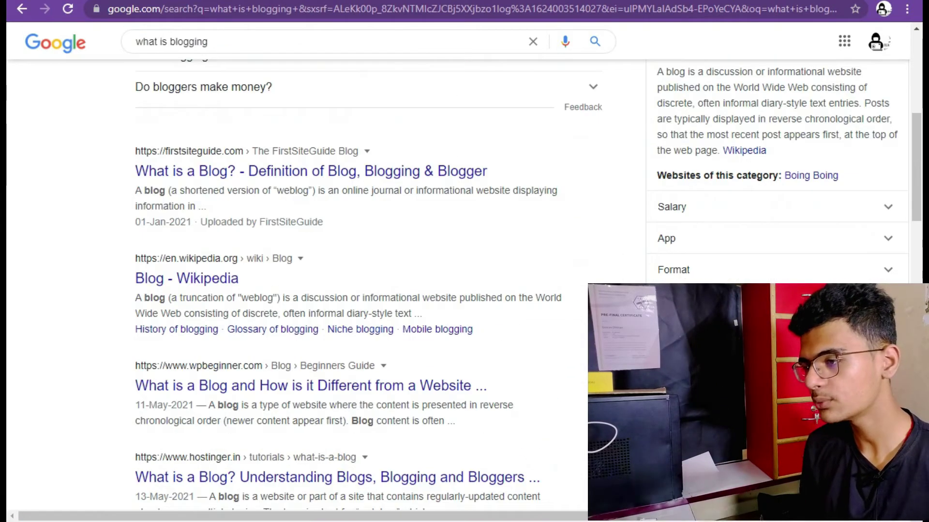
{"action": "left_click", "coordinate": [311, 171]}
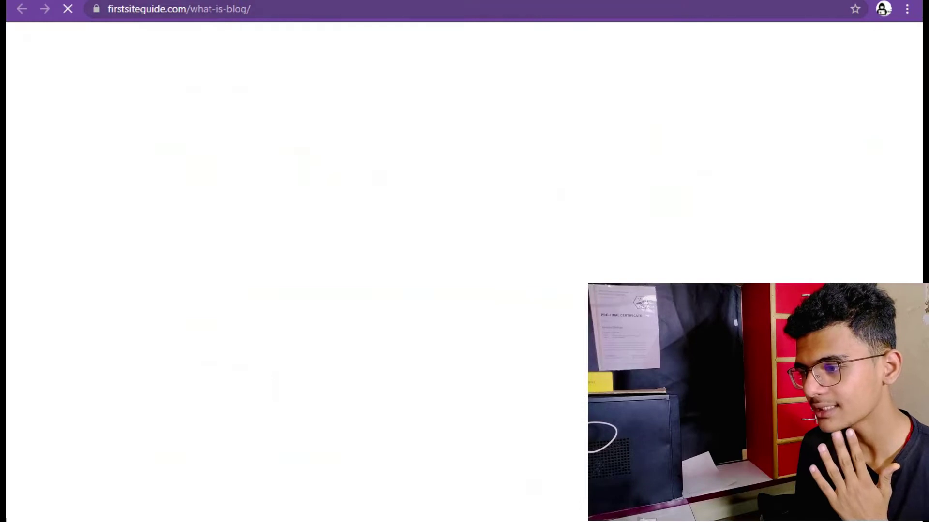
Skim the FirstSiteGuide article from its introduction to the conclusion and return to its beginning
{"action": "scroll", "coordinate": [310, 193], "scroll_direction": "down", "scroll_amount": 1}
{"action": "scroll", "coordinate": [464, 271], "scroll_direction": "down", "scroll_amount": 15}
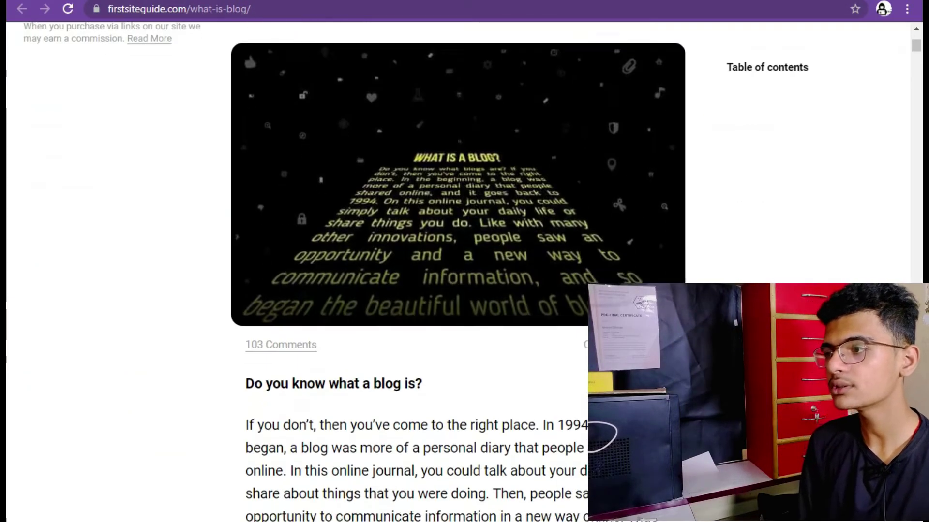
{"action": "scroll", "coordinate": [464, 271], "scroll_direction": "down", "scroll_amount": 15}
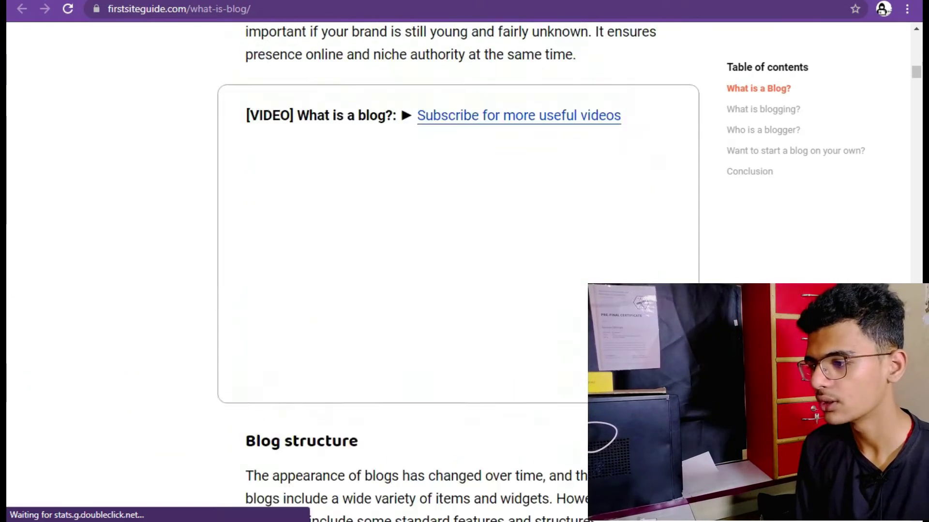
{"action": "scroll", "coordinate": [464, 271], "scroll_direction": "down", "scroll_amount": 7}
{"action": "scroll", "coordinate": [464, 271], "scroll_direction": "down", "scroll_amount": 20}
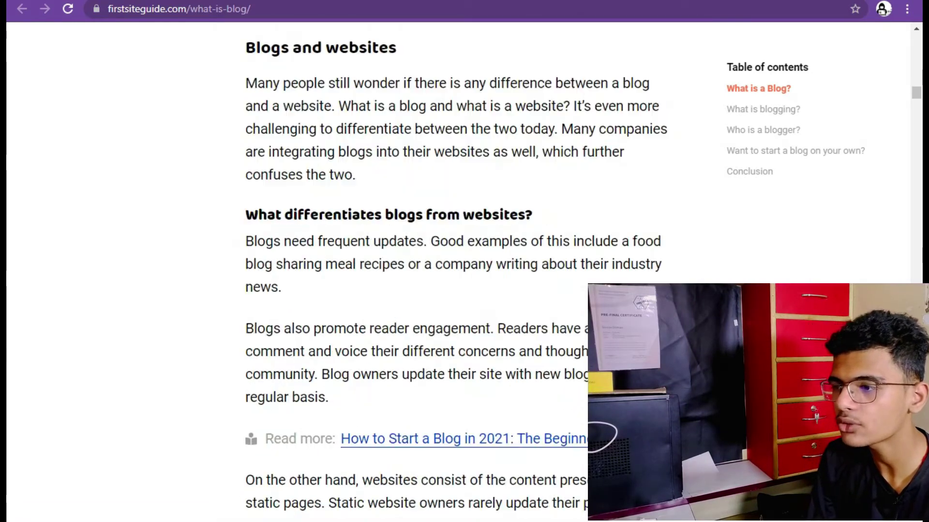
{"action": "scroll", "coordinate": [464, 271], "scroll_direction": "down", "scroll_amount": 20}
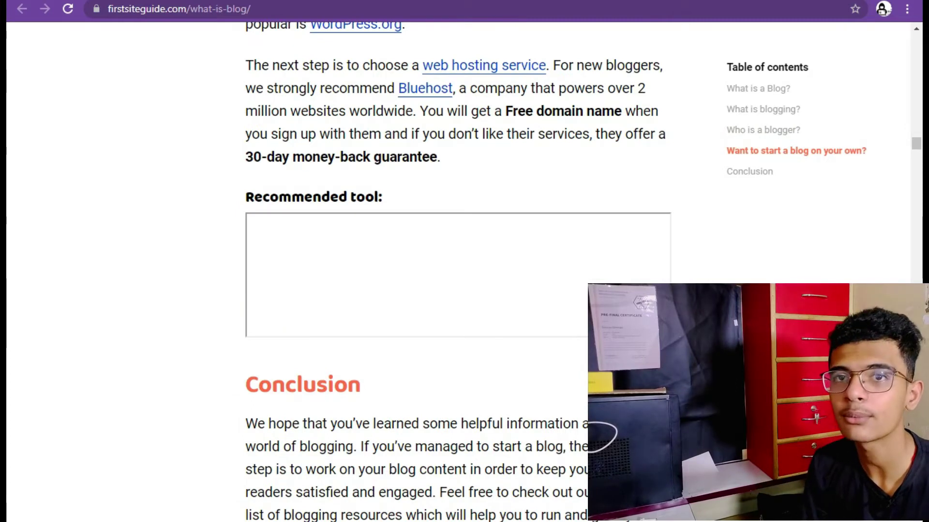
{"action": "scroll", "coordinate": [464, 270], "scroll_direction": "up", "scroll_amount": 20}
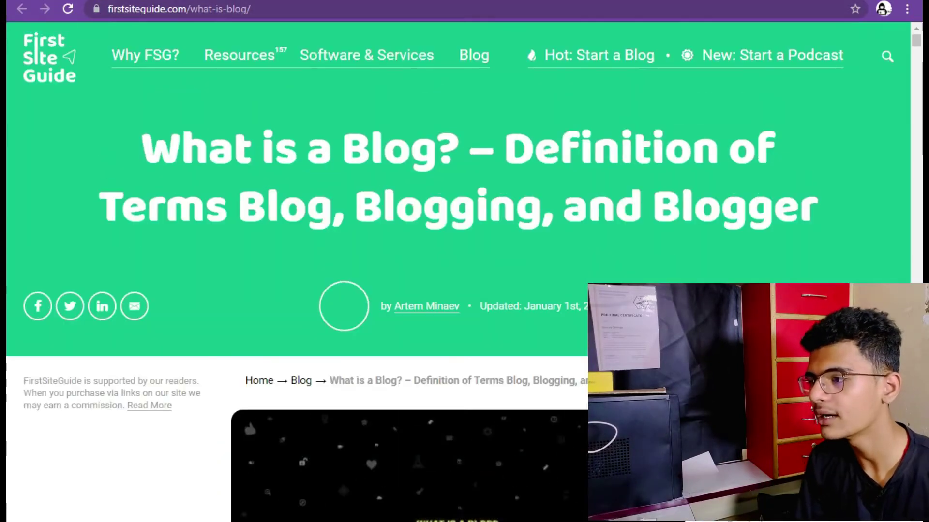
Copy the "Do you know what a blog is?" heading and paragraph into the empty Notepad document, followed by a new line
{"action": "scroll", "coordinate": [464, 270], "scroll_direction": "down", "scroll_amount": 12}
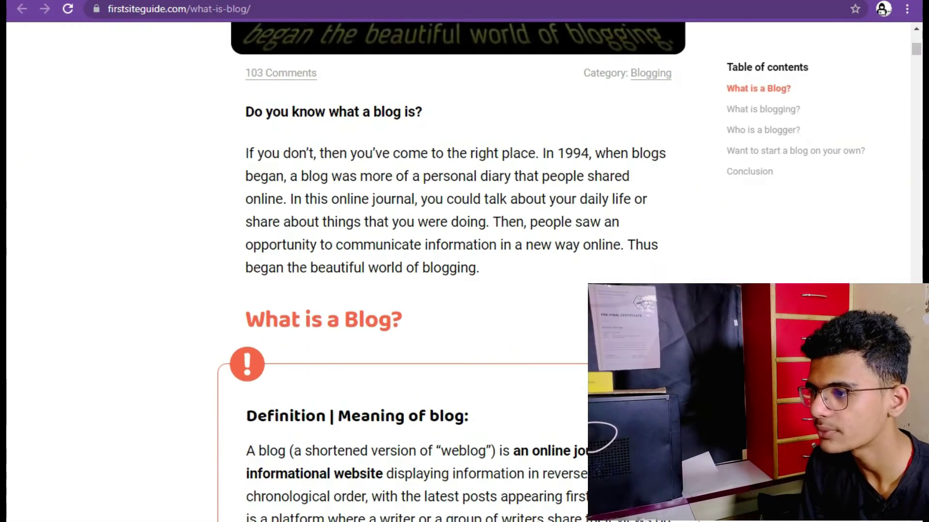
{"action": "left_click_drag", "start_coordinate": [245, 111], "coordinate": [479, 267]}
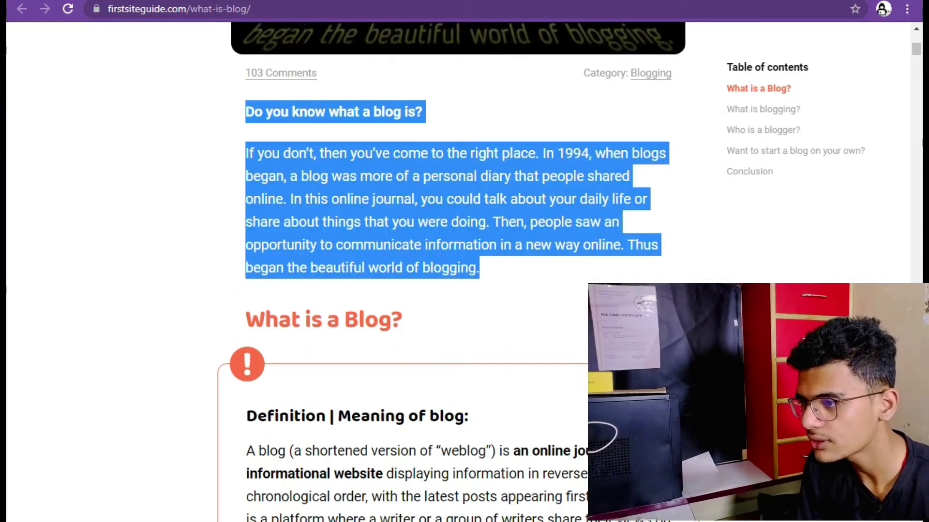
{"action": "key", "text": "alt+Tab"}
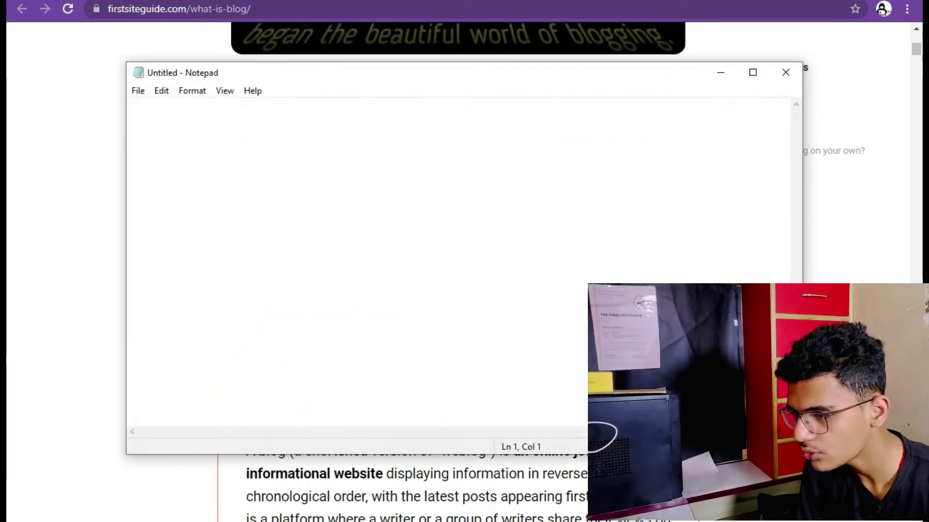
{"action": "key", "text": "ctrl+v"}
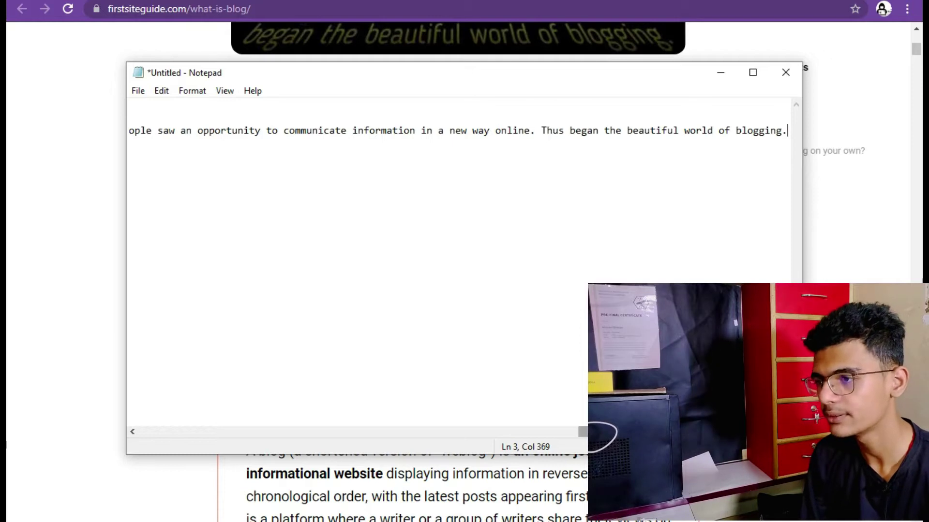
{"action": "left_click_drag", "start_coordinate": [668, 432], "coordinate": [228, 432]}
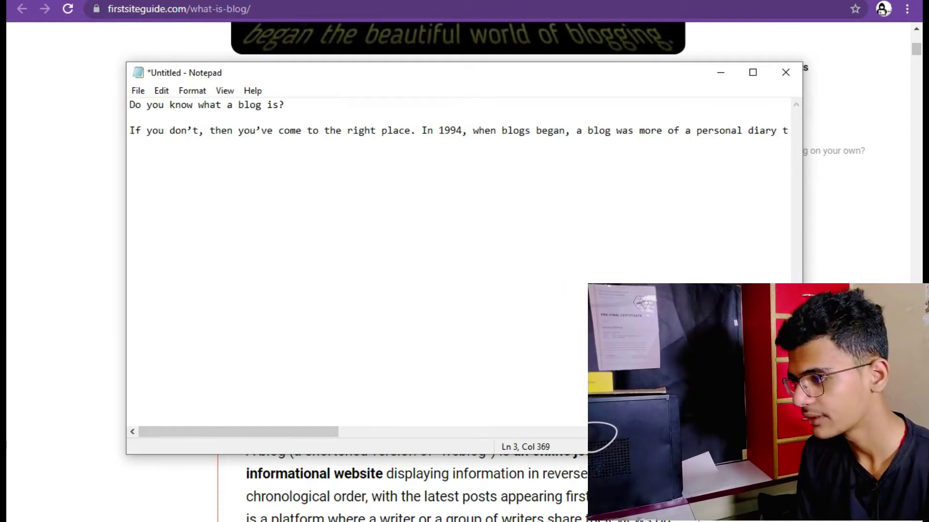
{"action": "key", "text": "Return"}
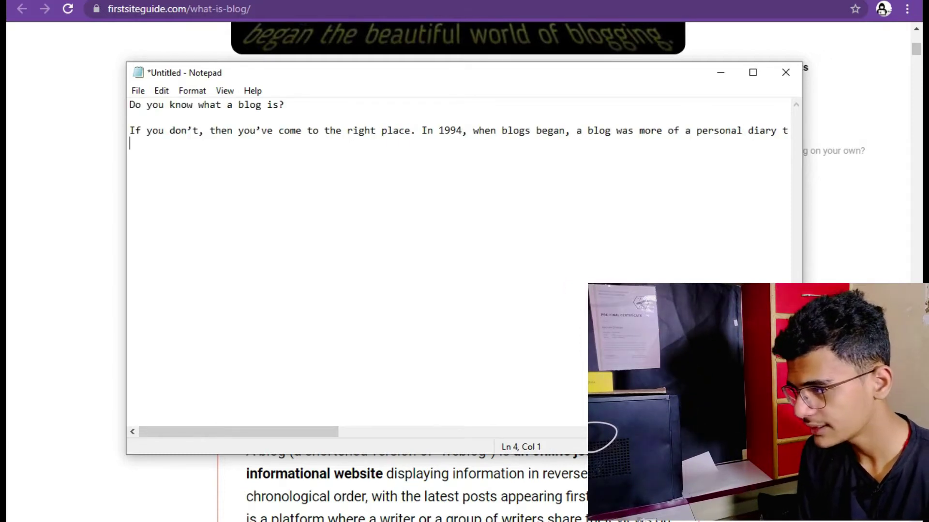
Copy the article's "What is the purpose of a blog?" section and paste it below the introduction in Notepad
{"action": "key", "text": "alt+Tab"}
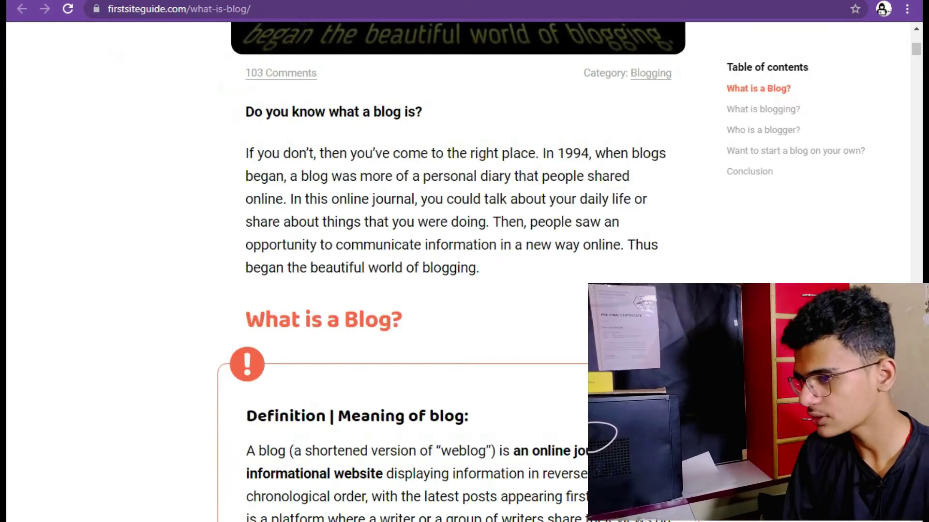
{"action": "scroll", "coordinate": [339, 338], "scroll_direction": "down", "scroll_amount": 2}
{"action": "scroll", "coordinate": [455, 271], "scroll_direction": "down", "scroll_amount": 10}
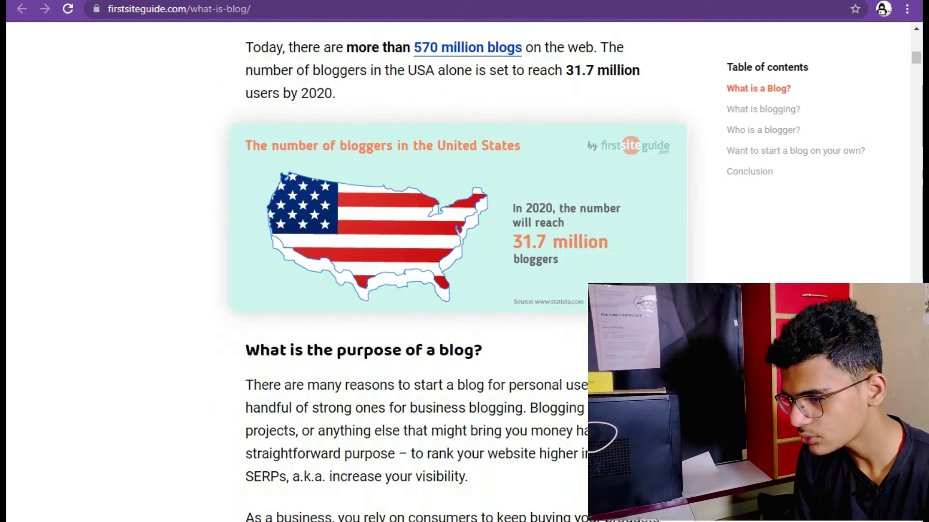
{"action": "scroll", "coordinate": [485, 350], "scroll_direction": "down", "scroll_amount": 13}
{"action": "left_click_drag", "start_coordinate": [260, 279], "coordinate": [452, 324]}
{"action": "key", "text": "ctrl+c"}
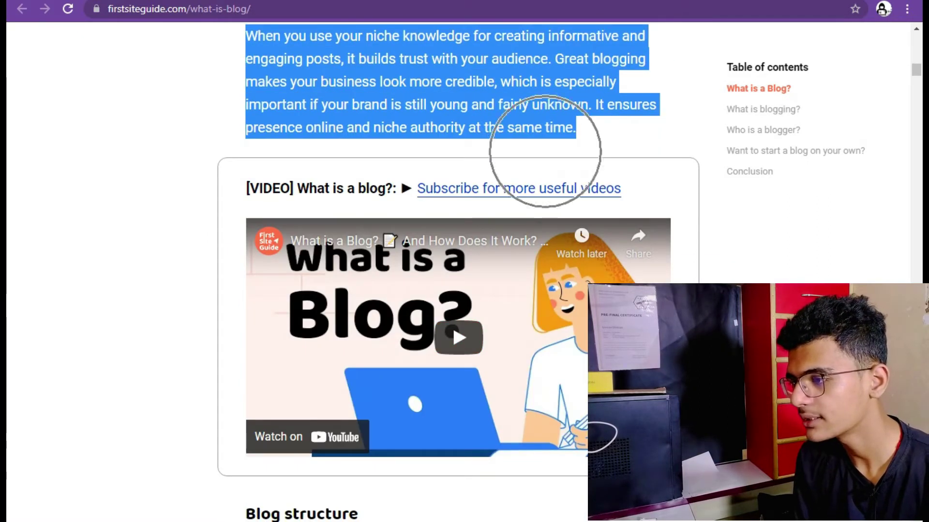
{"action": "key", "text": "alt+Tab"}
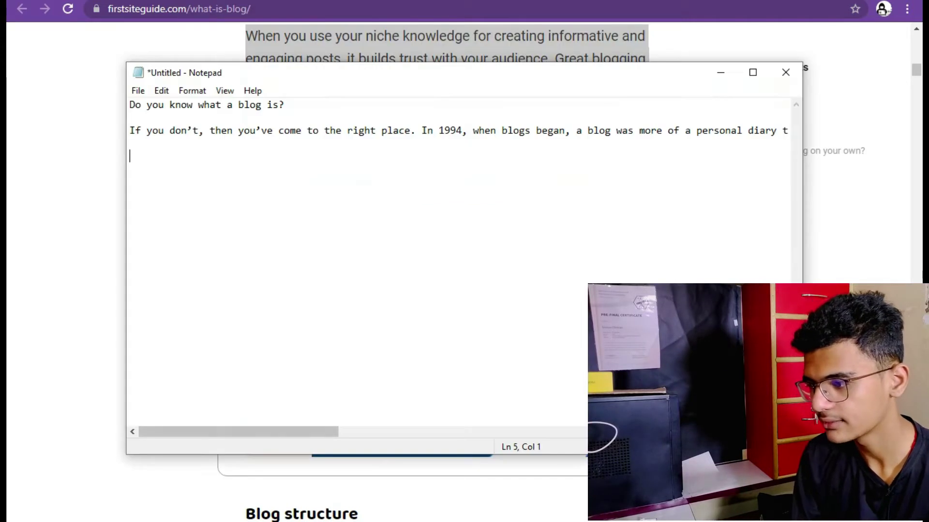
{"action": "key", "text": "ctrl+v"}
Copy the article's "Blog structure" section with its feature list and paste it after a blank line in Notepad
{"action": "key", "text": "alt+Tab"}
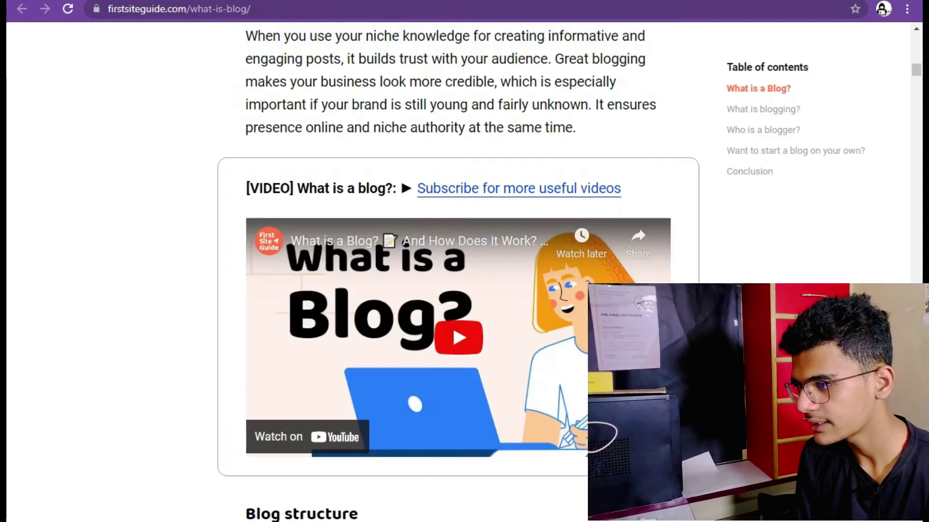
{"action": "scroll", "coordinate": [457, 222], "scroll_direction": "down", "scroll_amount": 7}
{"action": "left_click_drag", "start_coordinate": [245, 157], "coordinate": [397, 411]}
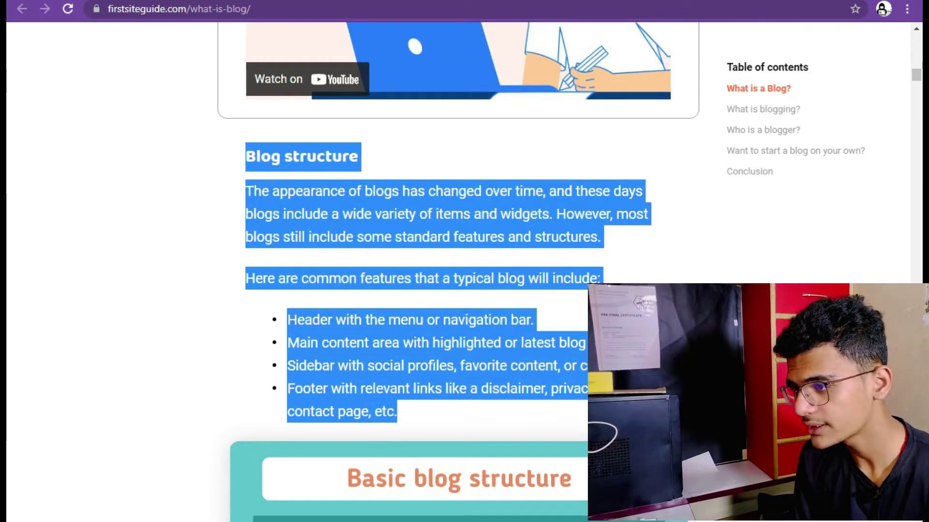
{"action": "key", "text": "alt+Tab"}
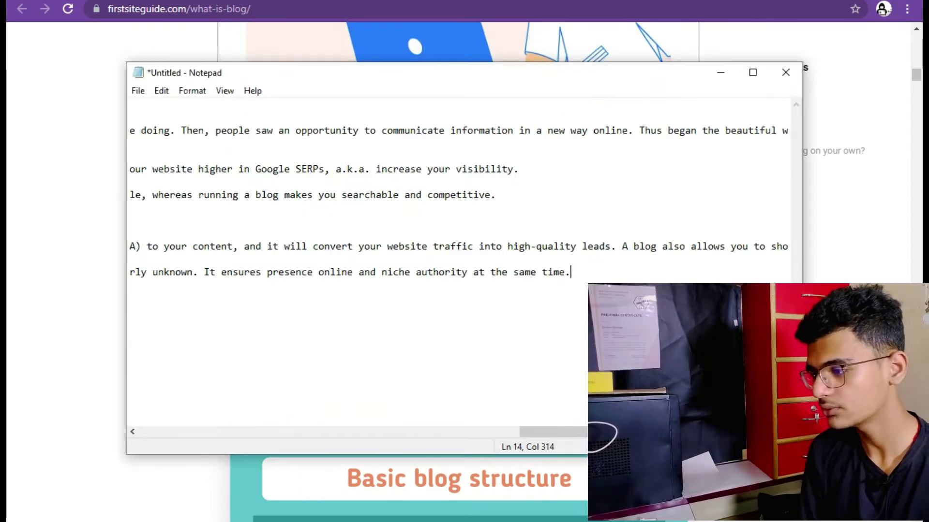
{"action": "key", "text": "Return"}
{"action": "key", "text": "Return"}
{"action": "key", "text": "ctrl+v"}
Copy the article text from "Blogs and websites" through the reader engagement paragraph and paste it at the end of the Notepad document
{"action": "key", "text": "alt+Tab"}
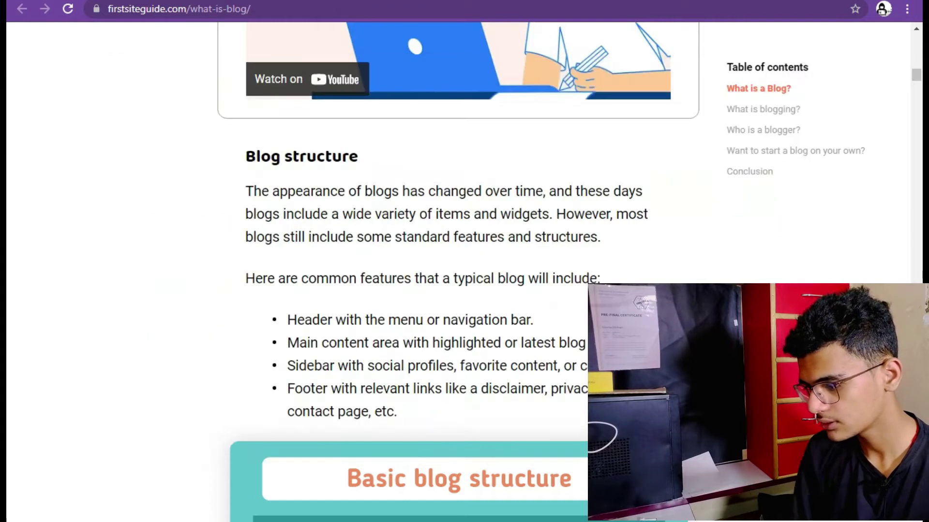
{"action": "scroll", "coordinate": [458, 271], "scroll_direction": "down", "scroll_amount": 5}
{"action": "scroll", "coordinate": [459, 271], "scroll_direction": "up", "scroll_amount": 2}
{"action": "scroll", "coordinate": [459, 270], "scroll_direction": "up", "scroll_amount": 3}
{"action": "scroll", "coordinate": [458, 270], "scroll_direction": "down", "scroll_amount": 15}
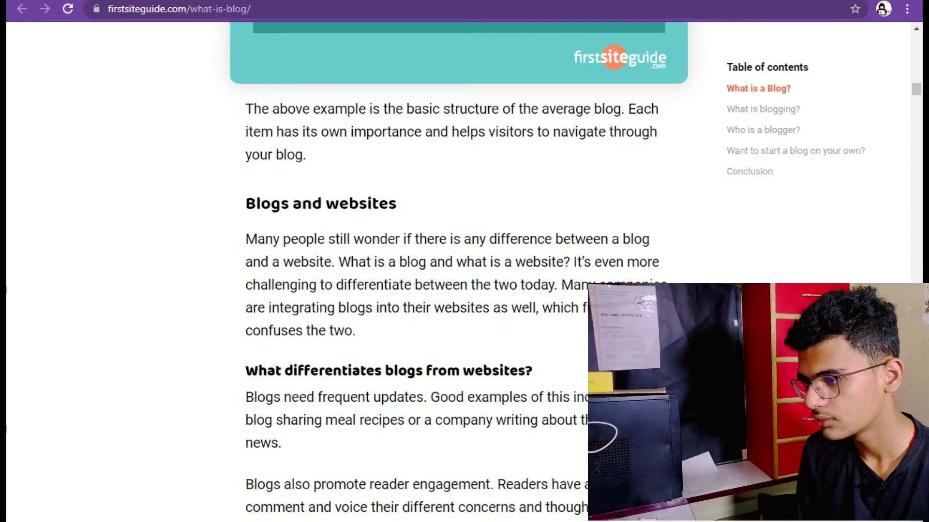
{"action": "left_click_drag", "start_coordinate": [245, 203], "coordinate": [328, 267]}
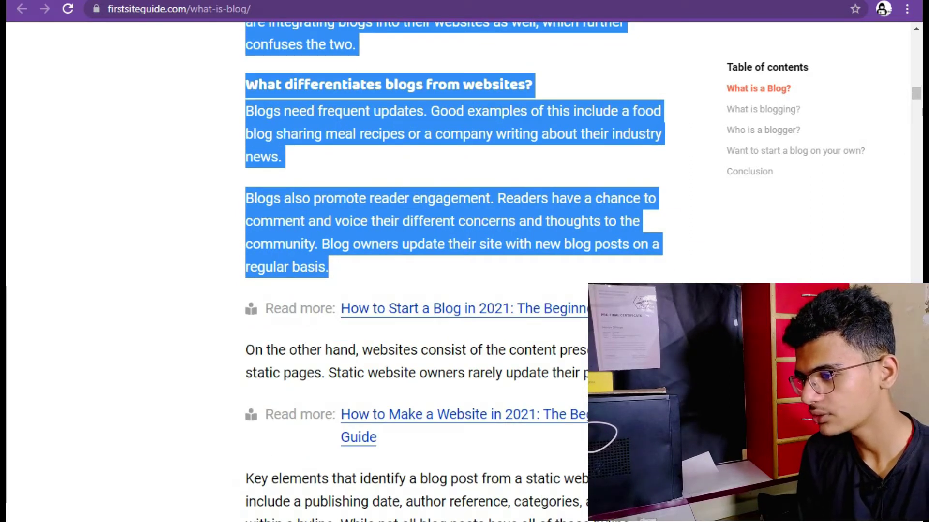
{"action": "key", "text": "alt+Tab"}
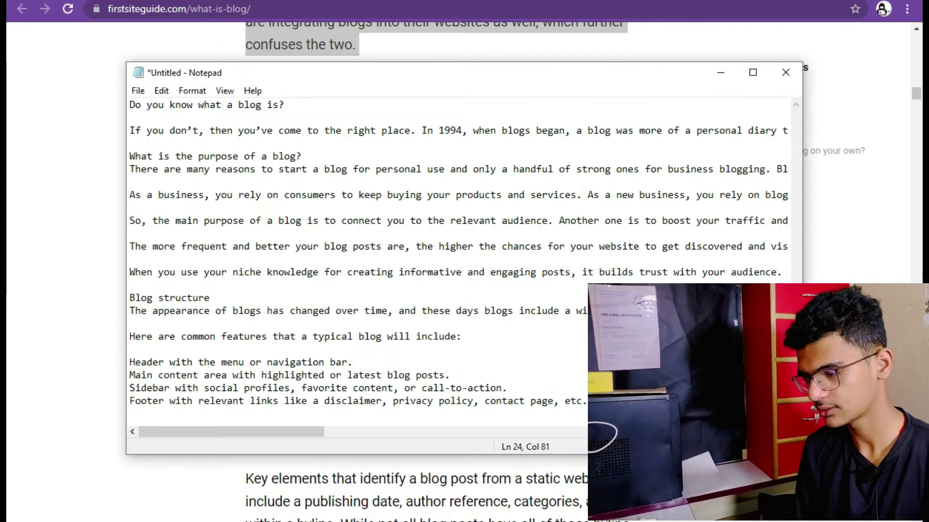
{"action": "key", "text": "Return"}
{"action": "key", "text": "Return"}
{"action": "key", "text": "Return"}
{"action": "key", "text": "ctrl+v"}
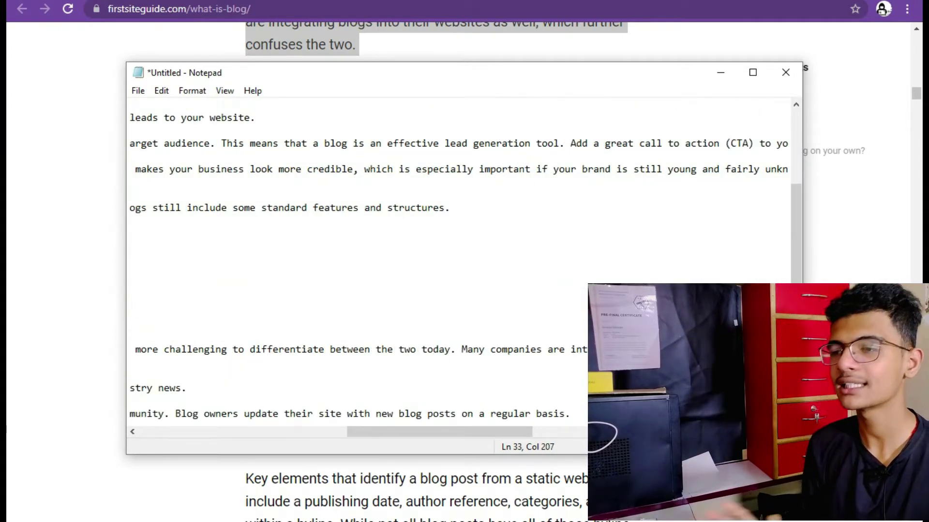
Select all the collected text in the Notepad document, then switch back to the browser
{"action": "left_click_drag", "start_coordinate": [129, 414], "coordinate": [410, 414]}
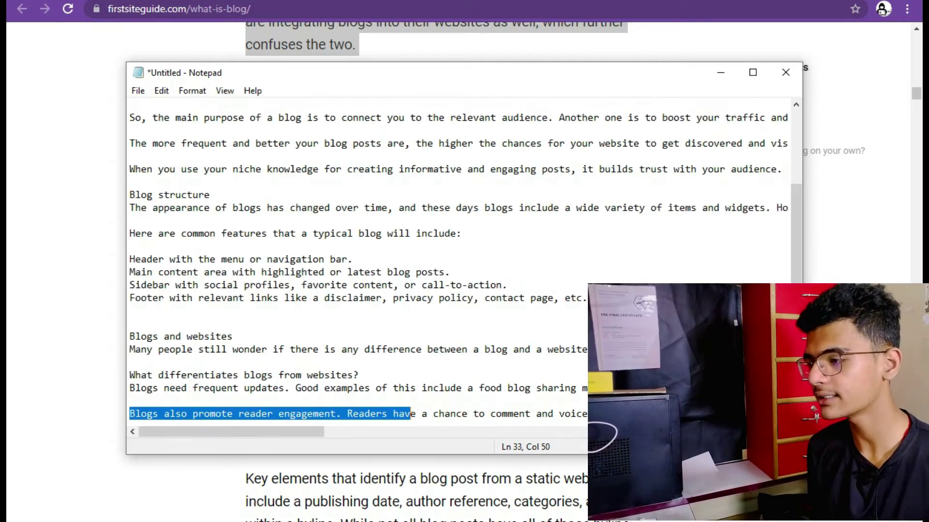
{"action": "left_click", "coordinate": [130, 362]}
{"action": "key", "text": "ctrl+a"}
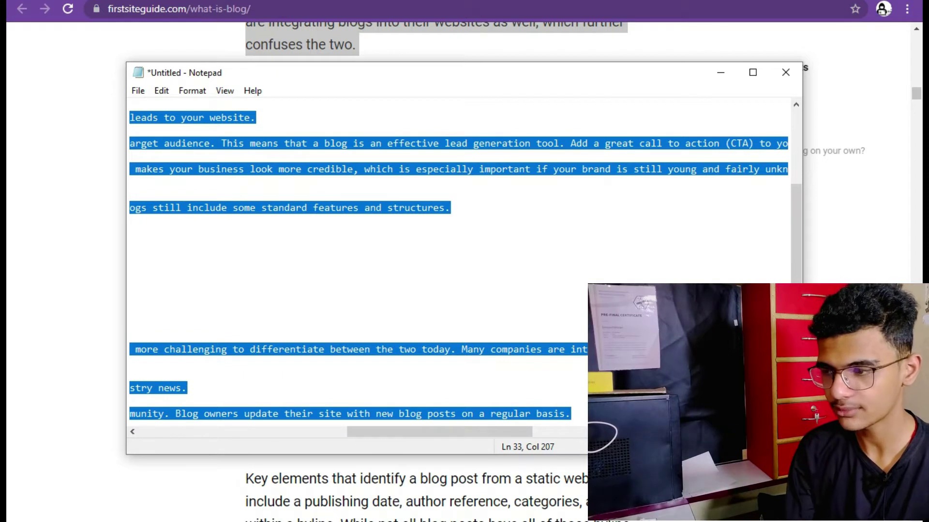
{"action": "left_click", "coordinate": [853, 310]}
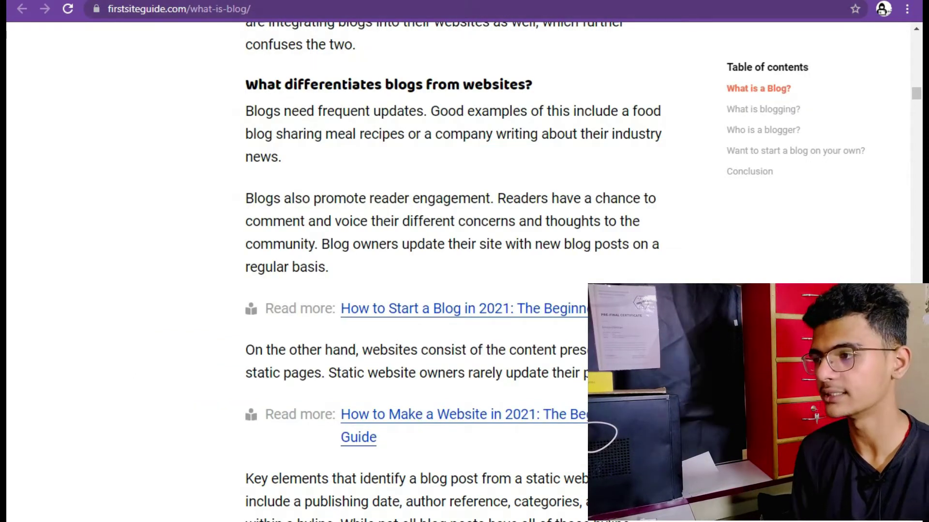
Open a new browser tab and go to spinbbot.com
{"action": "key", "text": "ctrl+t"}
{"action": "type", "text": "sp"}
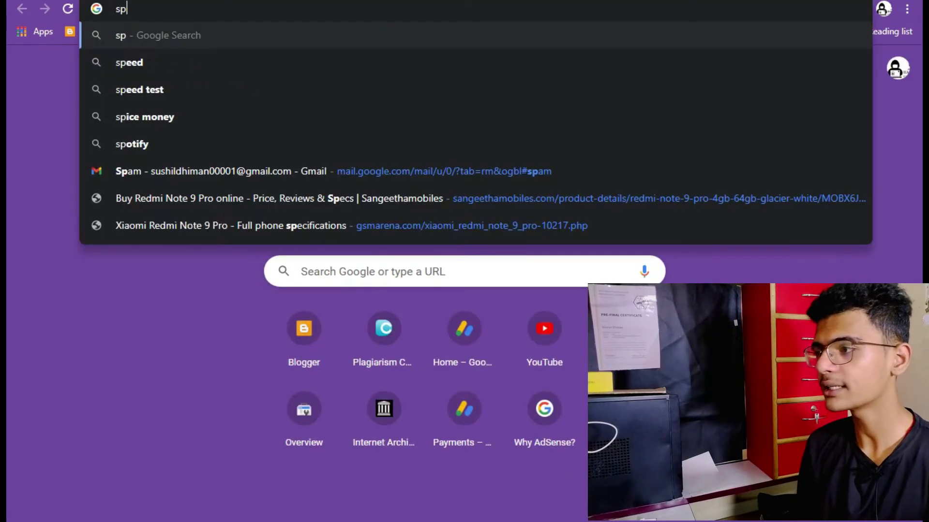
{"action": "type", "text": "inbbot.com"}
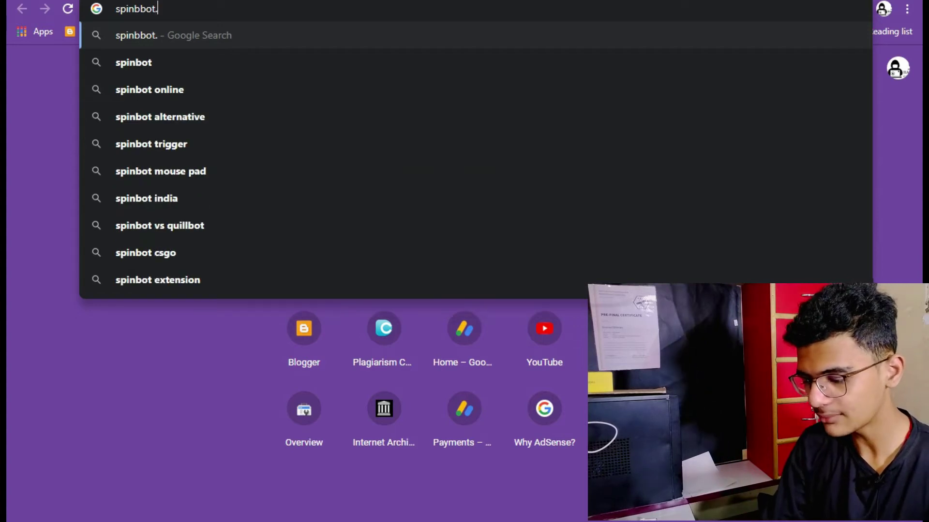
{"action": "key", "text": "Return"}
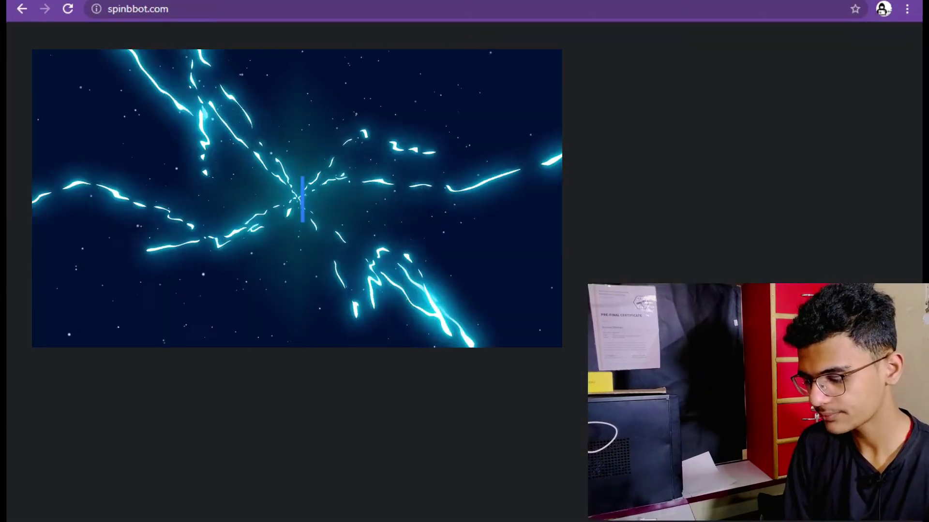
Correct the mistyped web address to spinbot.com and load the site
{"action": "key", "text": "ctrl+l"}
{"action": "key", "text": "Left"}
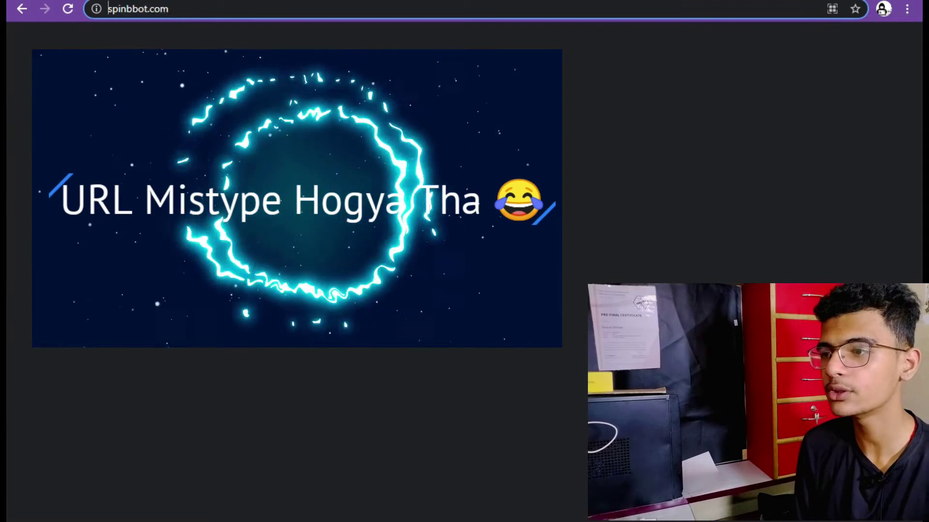
{"action": "key", "text": "Right"}
{"action": "key", "text": "Right"}
{"action": "key", "text": "Right"}
{"action": "key", "text": "Right"}
{"action": "key", "text": "Delete"}
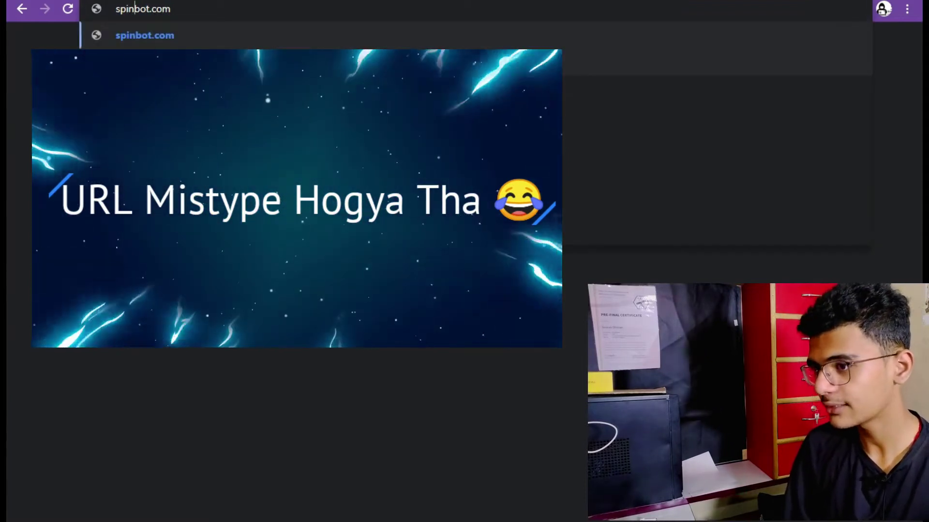
{"action": "key", "text": "Return"}
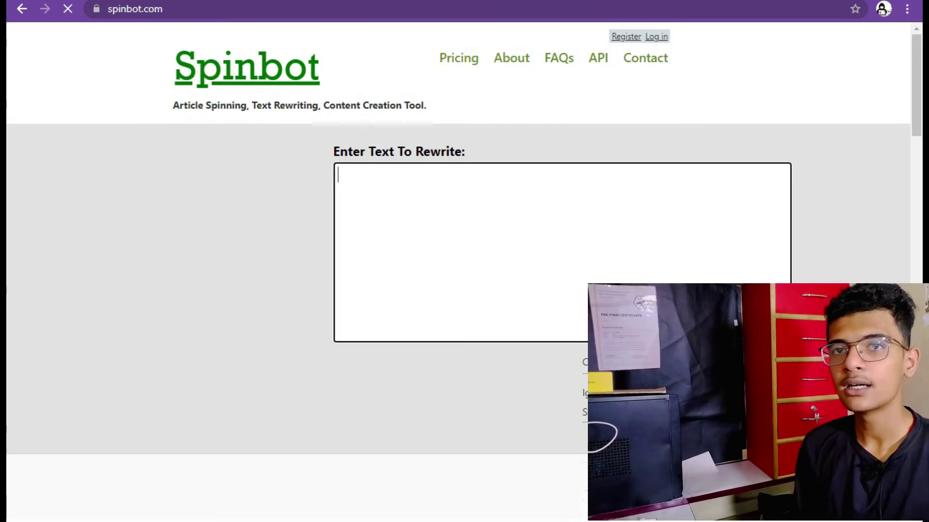
Paste the collected blog text as the text to rewrite, enter the captcha text, and run the rewriting
{"action": "key", "text": "ctrl+v"}
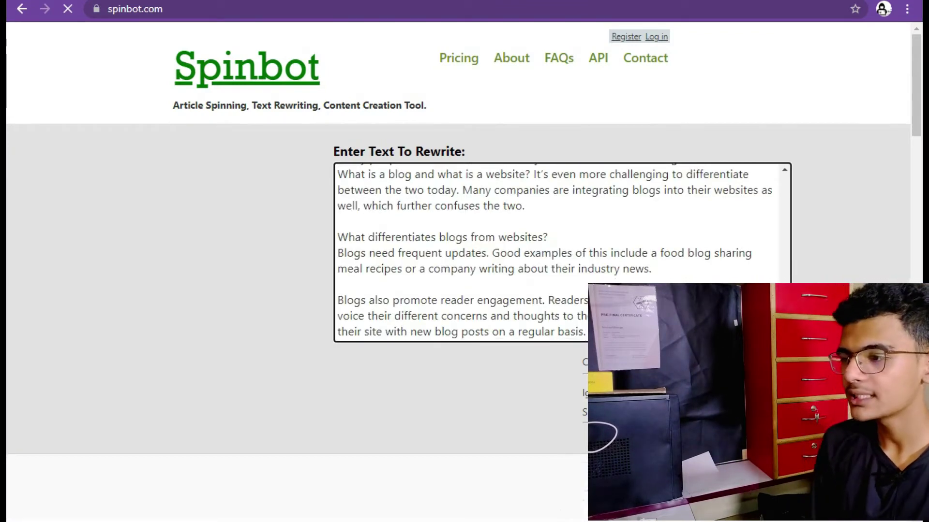
{"action": "scroll", "coordinate": [464, 271], "scroll_direction": "down", "scroll_amount": 5}
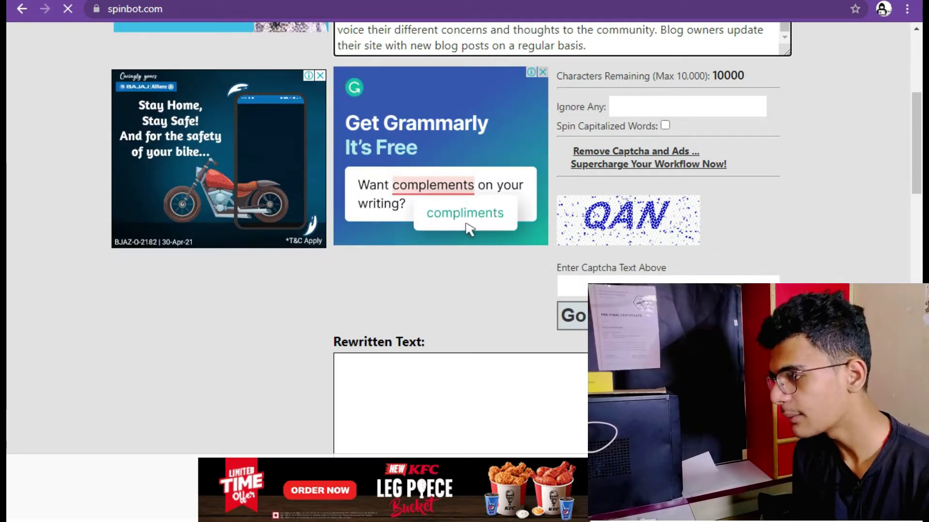
{"action": "left_click", "coordinate": [629, 287]}
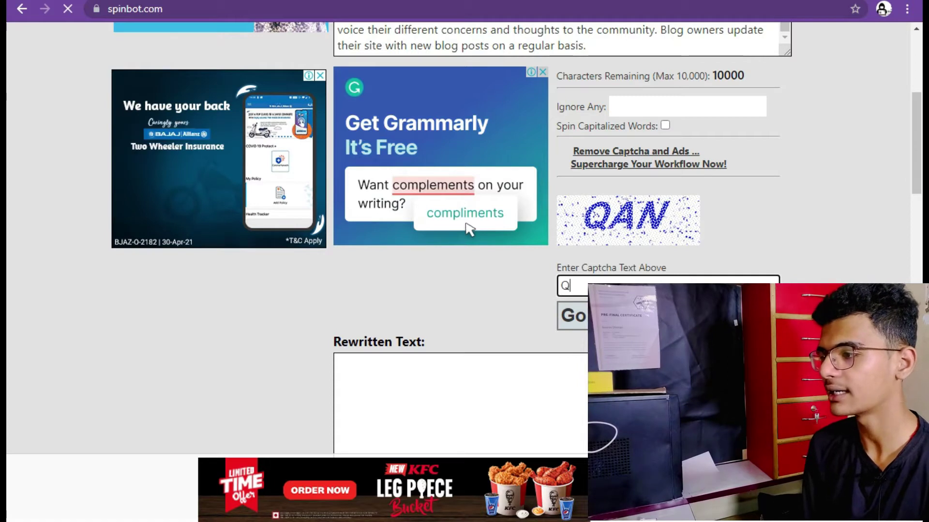
{"action": "type", "text": "QAN"}
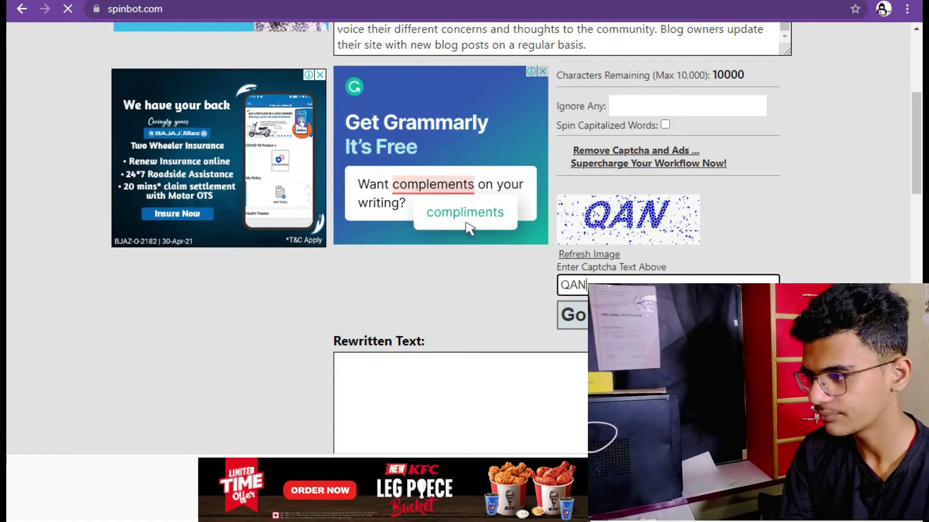
{"action": "left_click", "coordinate": [596, 315]}
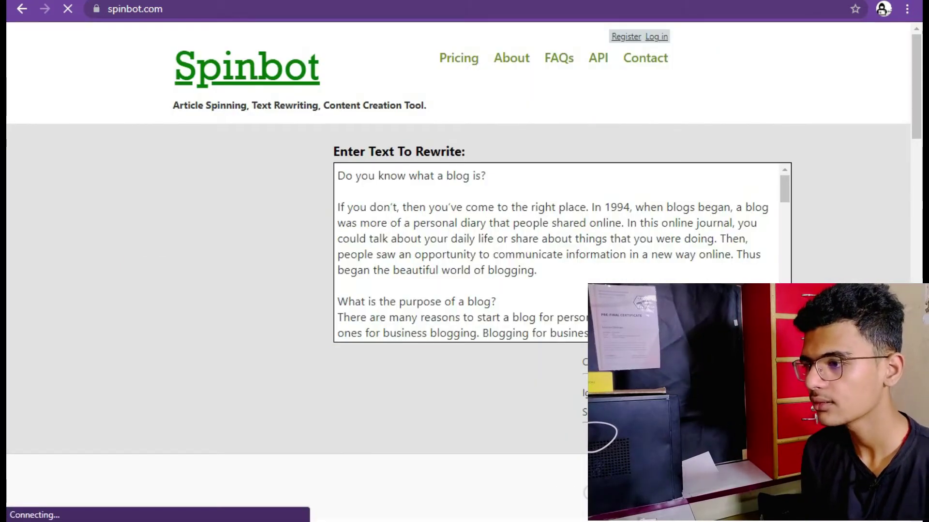
Select and copy the entire rewritten text
{"action": "scroll", "coordinate": [596, 315], "scroll_direction": "down", "scroll_amount": 18}
{"action": "left_click", "coordinate": [538, 234]}
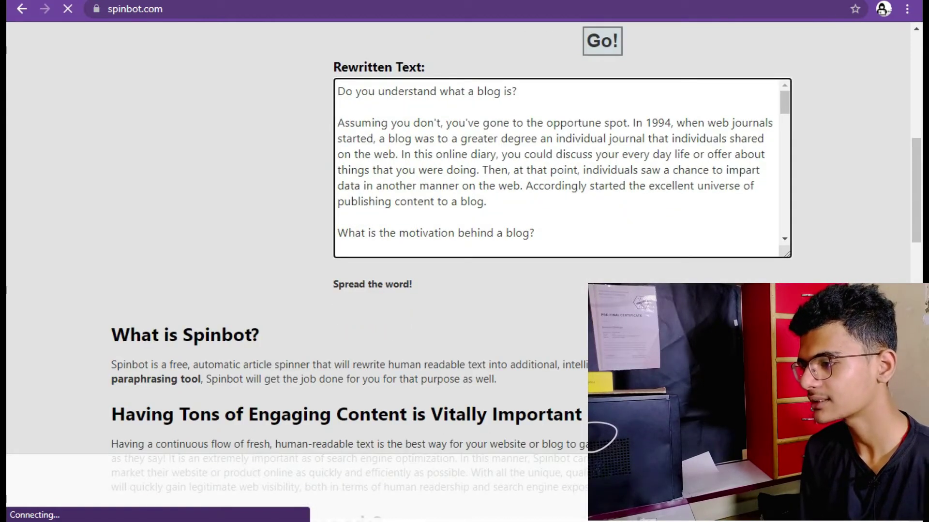
{"action": "key", "text": "ctrl+a"}
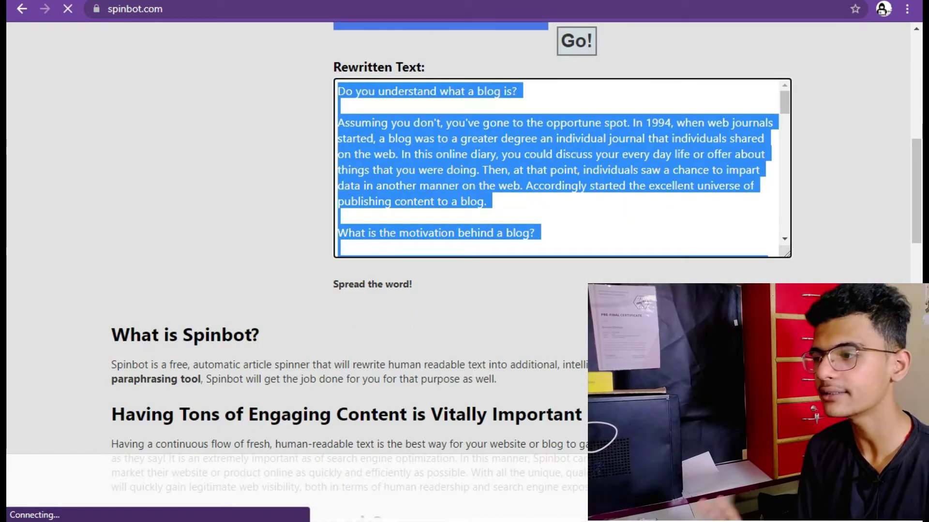
Open Blogger in a new browser tab and start a new post on the Hacked Education blog
{"action": "key", "text": "ctrl+t"}
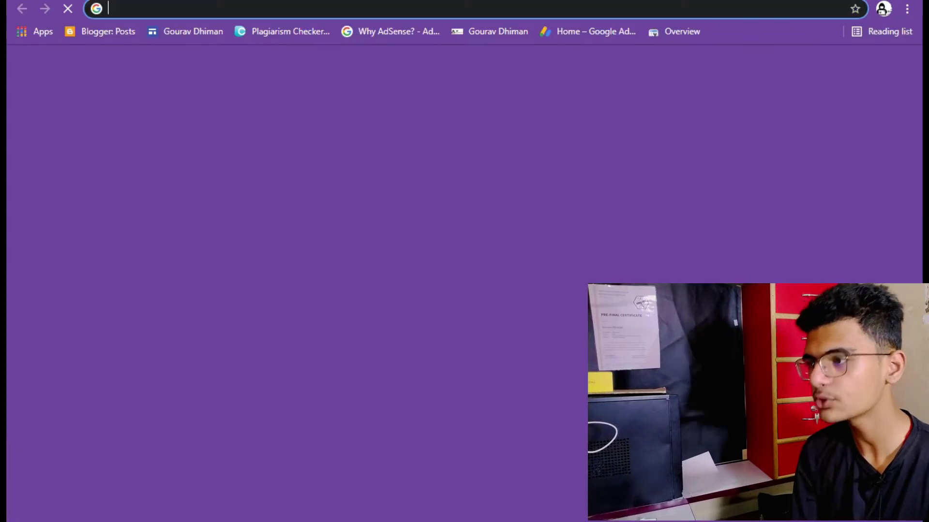
{"action": "left_click", "coordinate": [303, 334]}
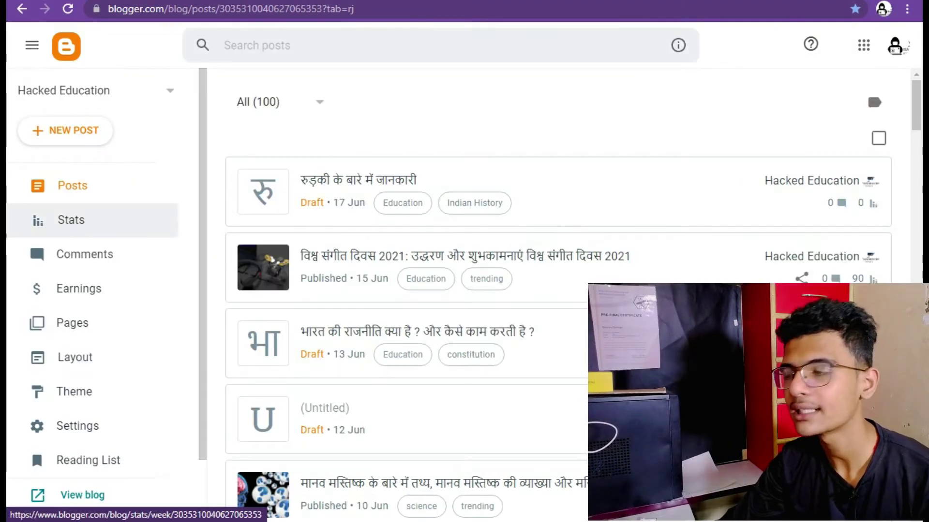
{"action": "left_click", "coordinate": [66, 131]}
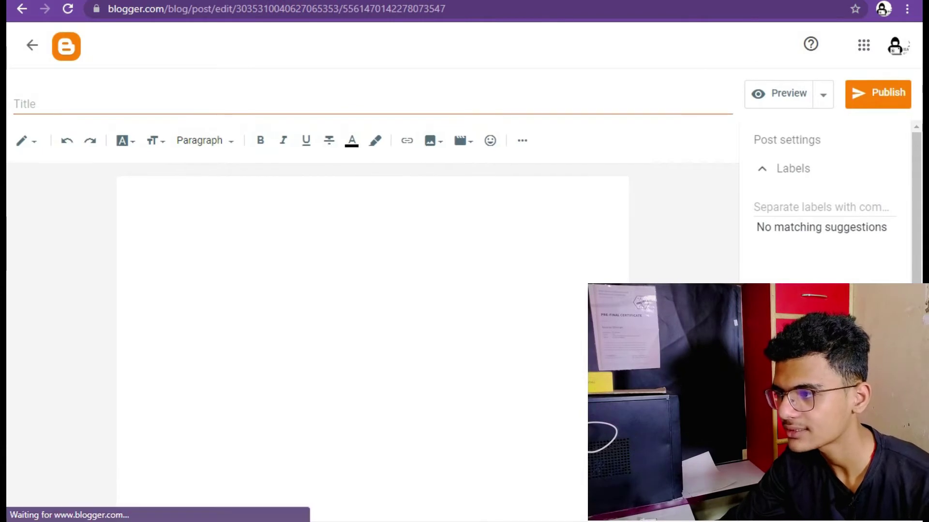
Paste the rewritten article into the body of the new post and check it through
{"action": "key", "text": "ctrl+v"}
{"action": "scroll", "coordinate": [363, 338], "scroll_direction": "up", "scroll_amount": 20}
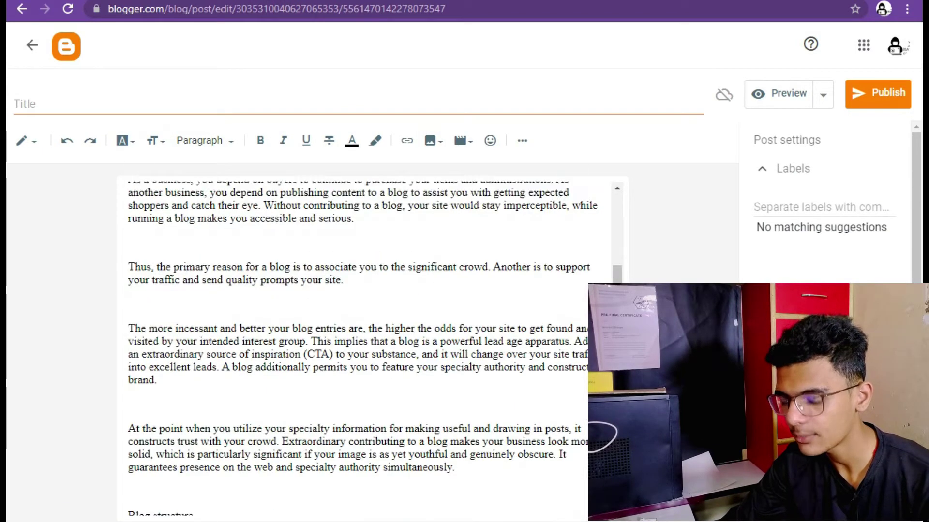
{"action": "scroll", "coordinate": [363, 338], "scroll_direction": "down", "scroll_amount": 15}
{"action": "scroll", "coordinate": [362, 339], "scroll_direction": "up", "scroll_amount": 15}
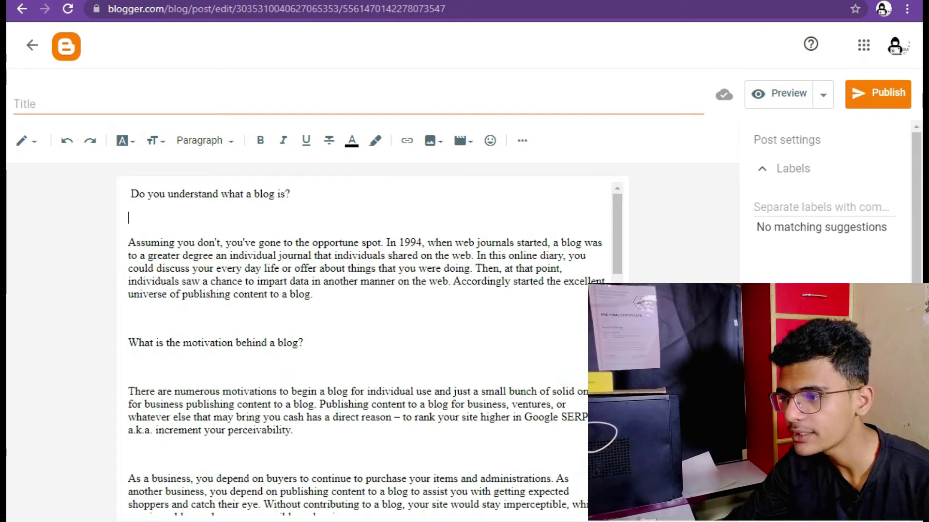
Remove the extra blank lines between the paragraphs throughout the post body
{"action": "key", "text": "BackSpace"}
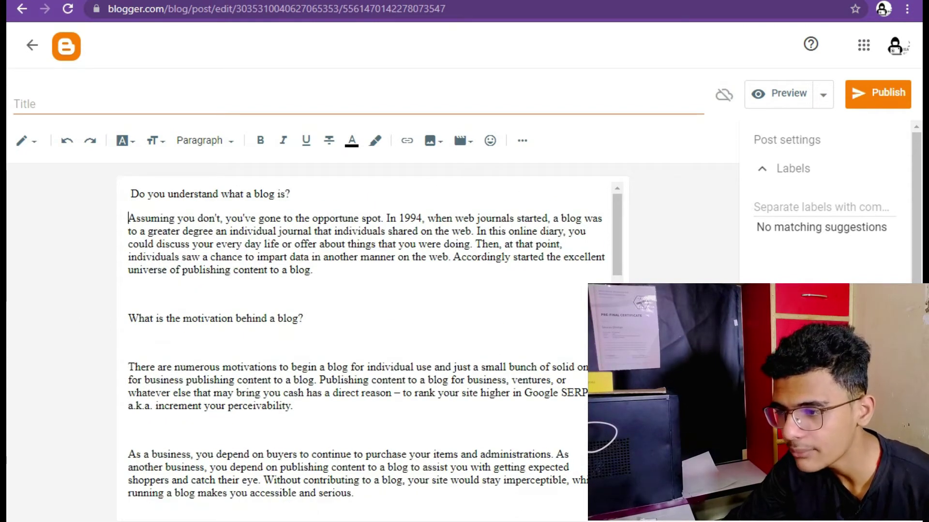
{"action": "key", "text": "Delete"}
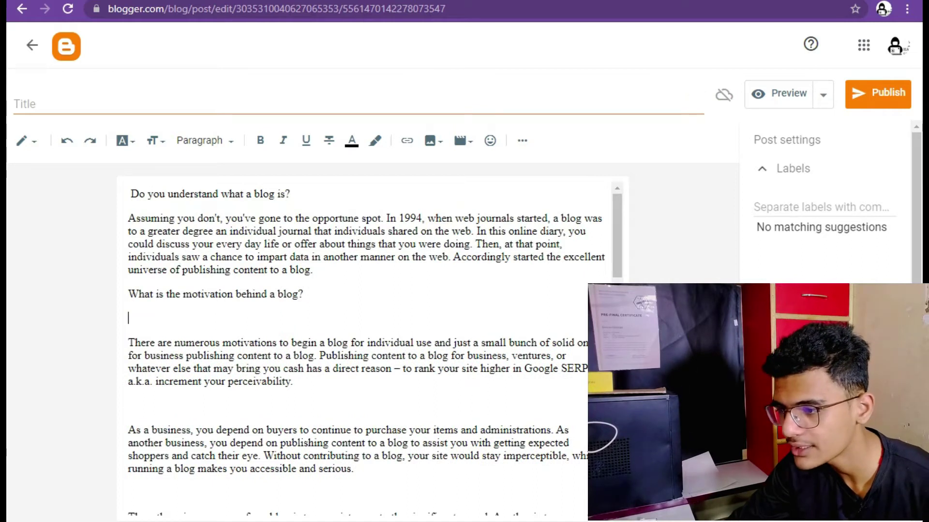
{"action": "key", "text": "Delete"}
{"action": "scroll", "coordinate": [362, 339], "scroll_direction": "down", "scroll_amount": 7}
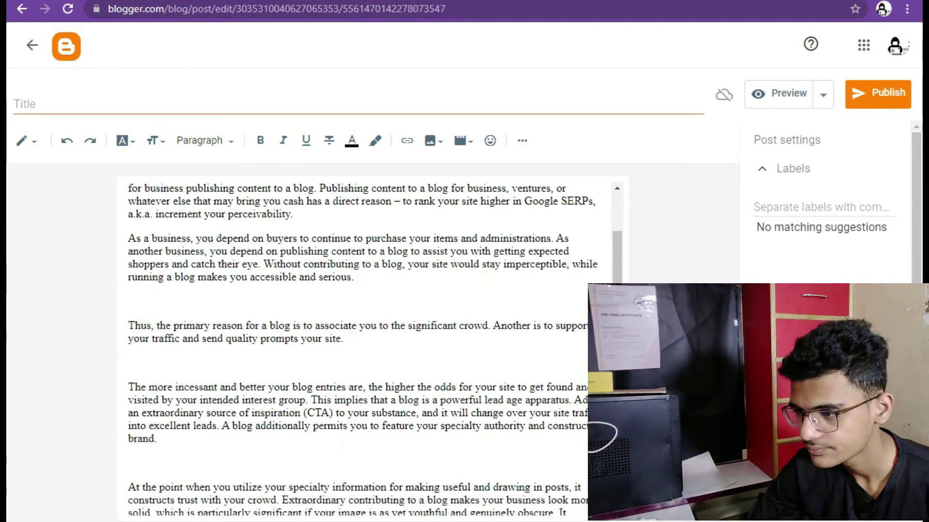
{"action": "scroll", "coordinate": [363, 339], "scroll_direction": "down", "scroll_amount": 3}
{"action": "key", "text": "Delete"}
{"action": "key", "text": "Delete"}
{"action": "key", "text": "Delete"}
{"action": "key", "text": "Delete"}
{"action": "key", "text": "Delete"}
{"action": "key", "text": "Delete"}
{"action": "key", "text": "Delete"}
{"action": "key", "text": "Delete"}
{"action": "key", "text": "Delete"}
{"action": "scroll", "coordinate": [362, 339], "scroll_direction": "up", "scroll_amount": 15}
Format "Do you understand what a blog is?" and "What is the motivation behind a blog?" as Heading
{"action": "left_click_drag", "start_coordinate": [292, 193], "coordinate": [182, 193]}
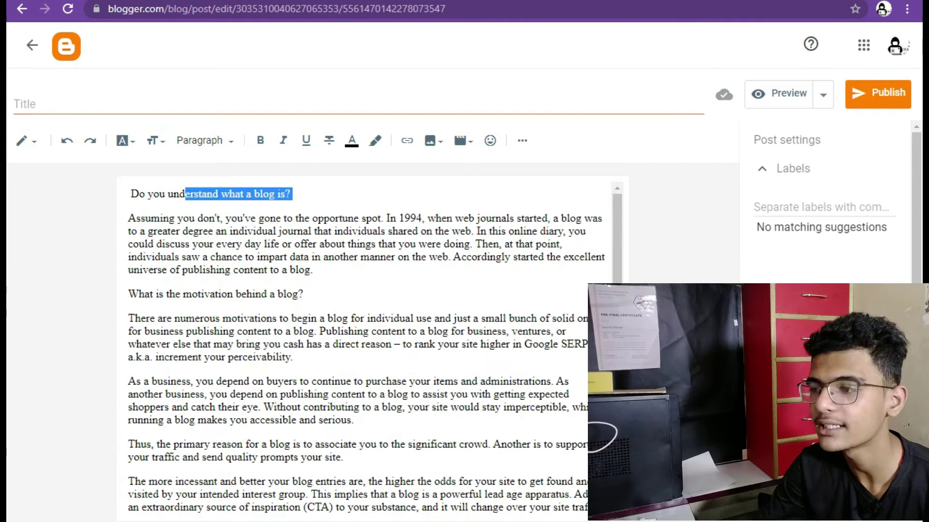
{"action": "left_click_drag", "start_coordinate": [362, 295], "coordinate": [129, 295]}
{"action": "left_click", "coordinate": [204, 140]}
{"action": "left_click", "coordinate": [204, 184]}
Format "Blog structure" and "What separates online journals from sites?" as Sub-heading
{"action": "scroll", "coordinate": [363, 338], "scroll_direction": "down", "scroll_amount": 10}
{"action": "left_click_drag", "start_coordinate": [324, 410], "coordinate": [129, 410]}
{"action": "left_click", "coordinate": [207, 140]}
{"action": "left_click", "coordinate": [252, 233]}
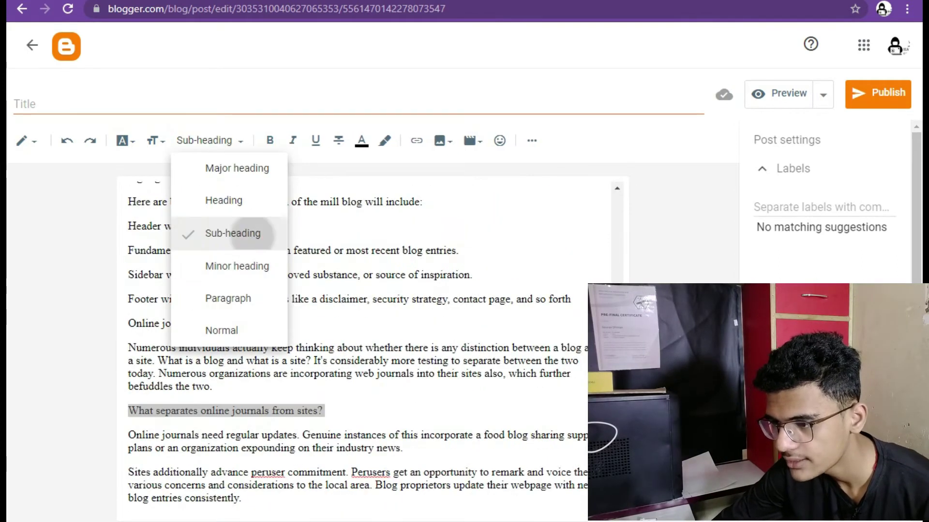
{"action": "left_click", "coordinate": [215, 380]}
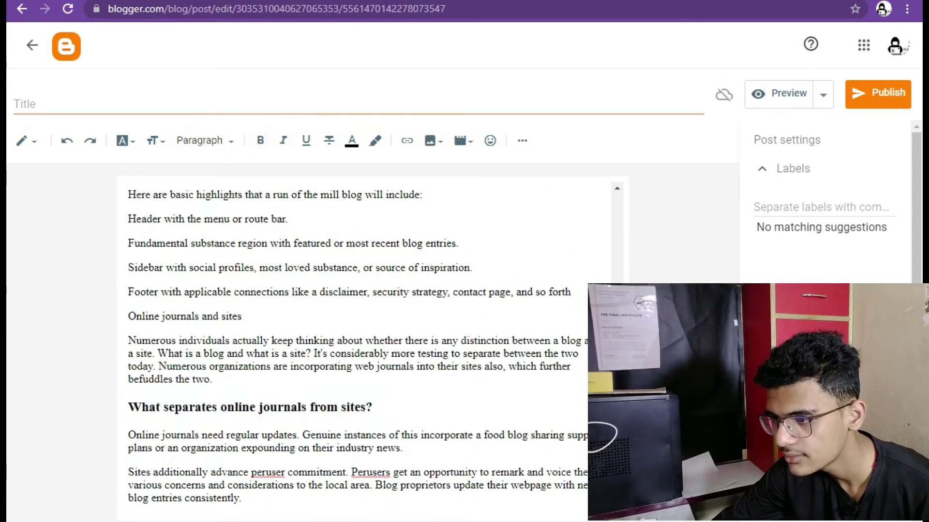
Review the formatted headings and paragraph spacing throughout the post body
{"action": "scroll", "coordinate": [363, 338], "scroll_direction": "up", "scroll_amount": 7}
{"action": "scroll", "coordinate": [363, 339], "scroll_direction": "up", "scroll_amount": 4}
{"action": "scroll", "coordinate": [363, 339], "scroll_direction": "down", "scroll_amount": 3}
{"action": "scroll", "coordinate": [363, 338], "scroll_direction": "up", "scroll_amount": 3}
{"action": "scroll", "coordinate": [363, 339], "scroll_direction": "down", "scroll_amount": 4}
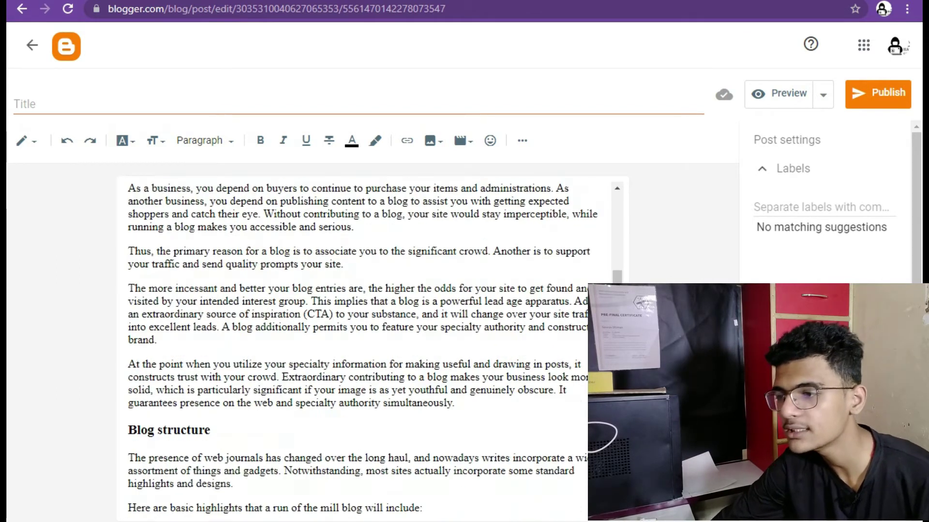
{"action": "scroll", "coordinate": [363, 339], "scroll_direction": "up", "scroll_amount": 4}
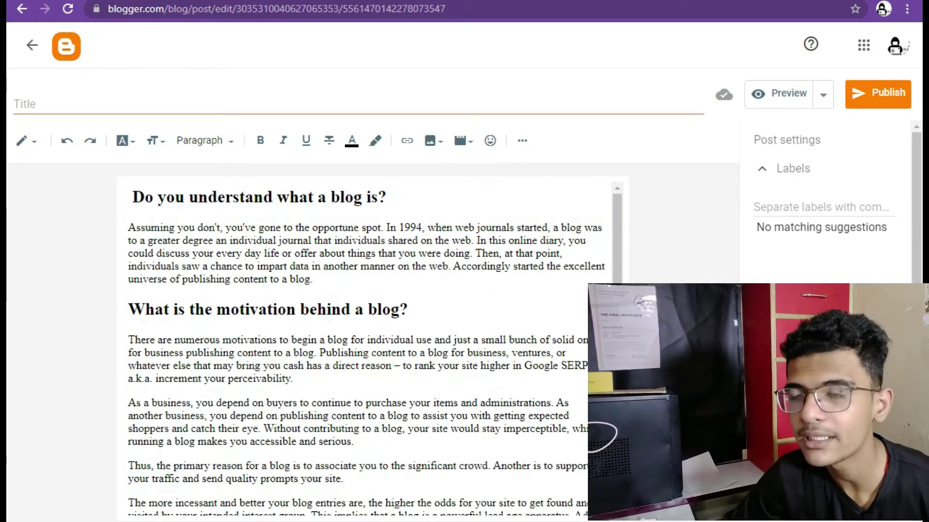
{"action": "scroll", "coordinate": [362, 339], "scroll_direction": "down", "scroll_amount": 7}
{"action": "scroll", "coordinate": [363, 339], "scroll_direction": "down", "scroll_amount": 3}
{"action": "scroll", "coordinate": [363, 338], "scroll_direction": "up", "scroll_amount": 8}
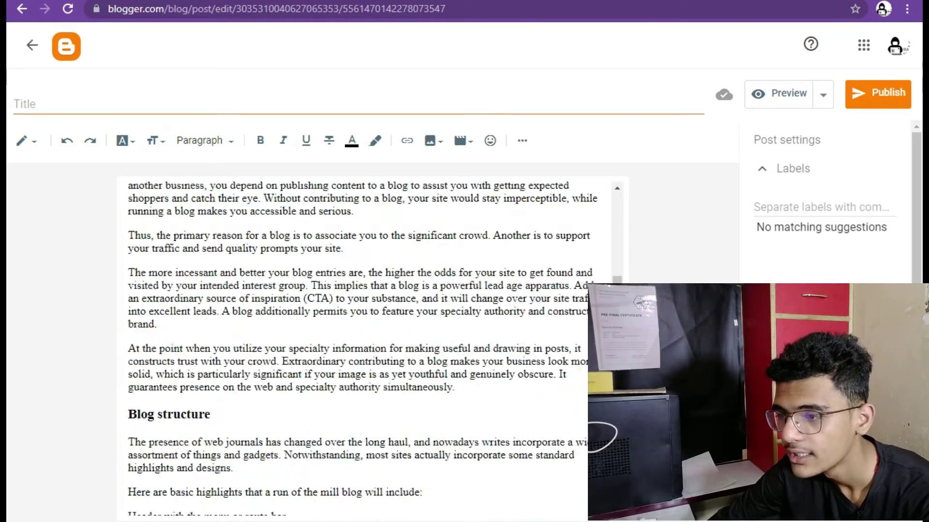
{"action": "scroll", "coordinate": [363, 338], "scroll_direction": "down", "scroll_amount": 3}
{"action": "scroll", "coordinate": [363, 339], "scroll_direction": "up", "scroll_amount": 4}
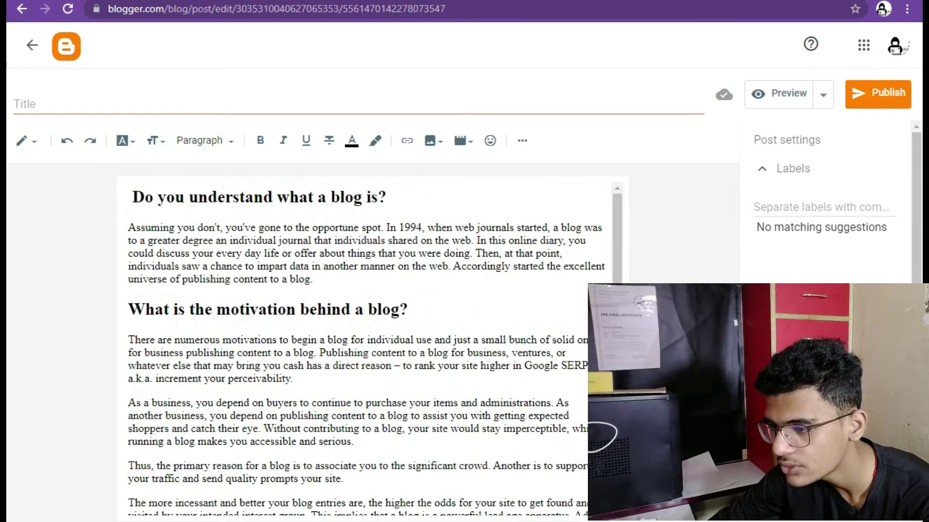
{"action": "scroll", "coordinate": [362, 339], "scroll_direction": "down", "scroll_amount": 5}
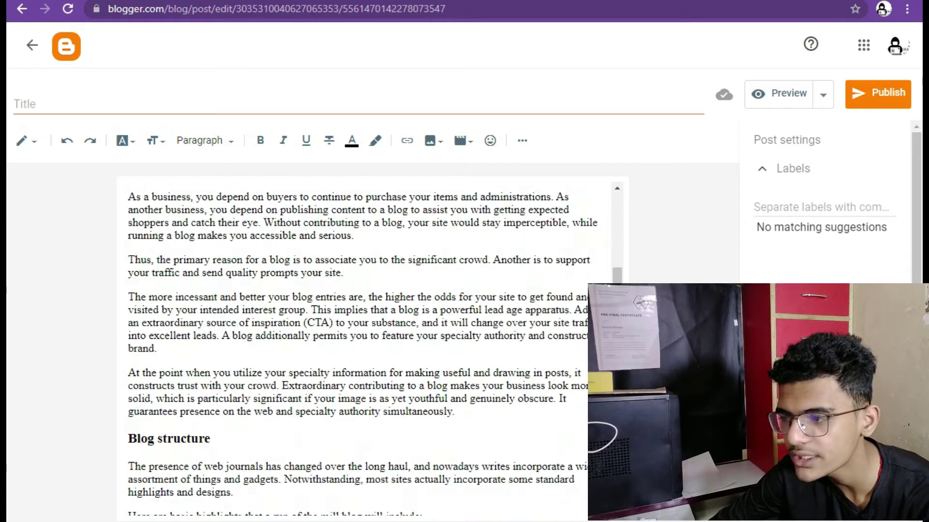
{"action": "scroll", "coordinate": [363, 338], "scroll_direction": "up", "scroll_amount": 5}
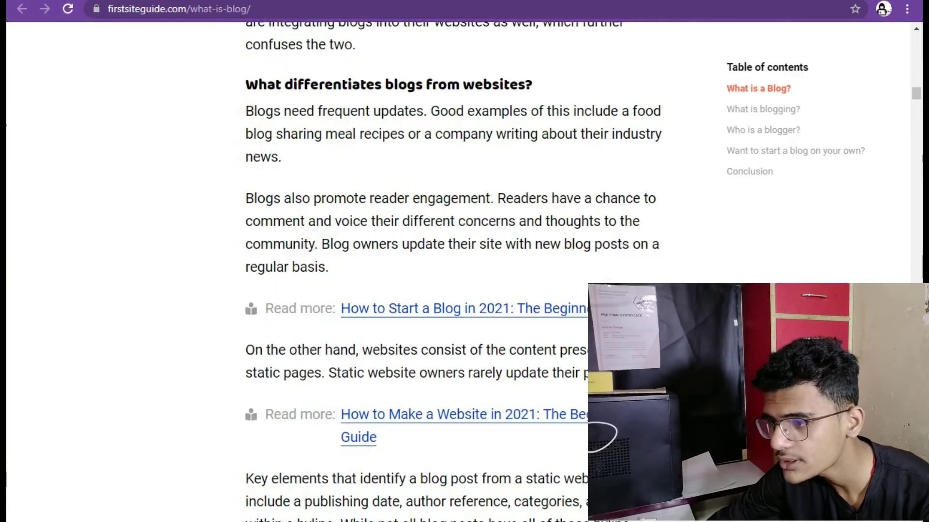
Copy the title "What is a Blog? – Definition of Terms Blog, Blogging, and Blogger" from the source article and paste it as the post title
{"action": "scroll", "coordinate": [459, 242], "scroll_direction": "up", "scroll_amount": 5}
{"action": "scroll", "coordinate": [460, 271], "scroll_direction": "up", "scroll_amount": 15}
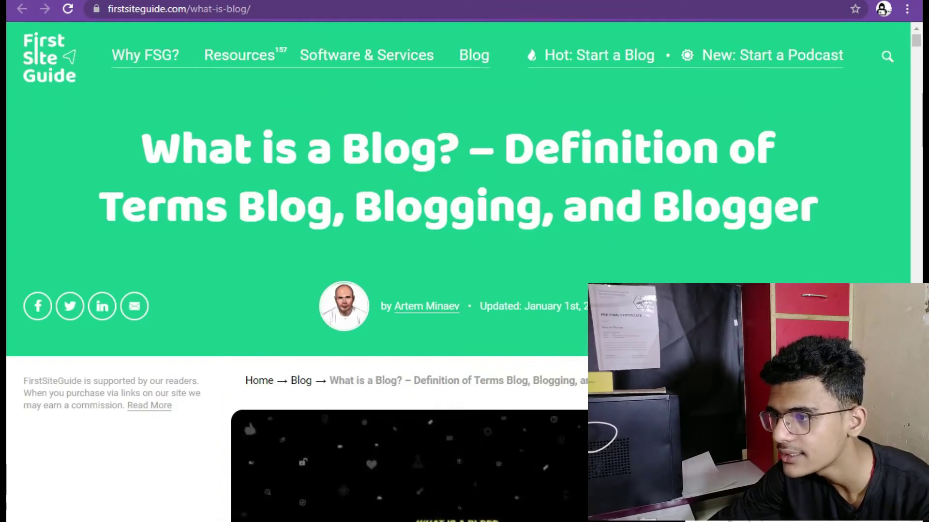
{"action": "triple_click", "coordinate": [302, 150]}
{"action": "right_click", "coordinate": [305, 177]}
{"action": "left_click", "coordinate": [329, 188]}
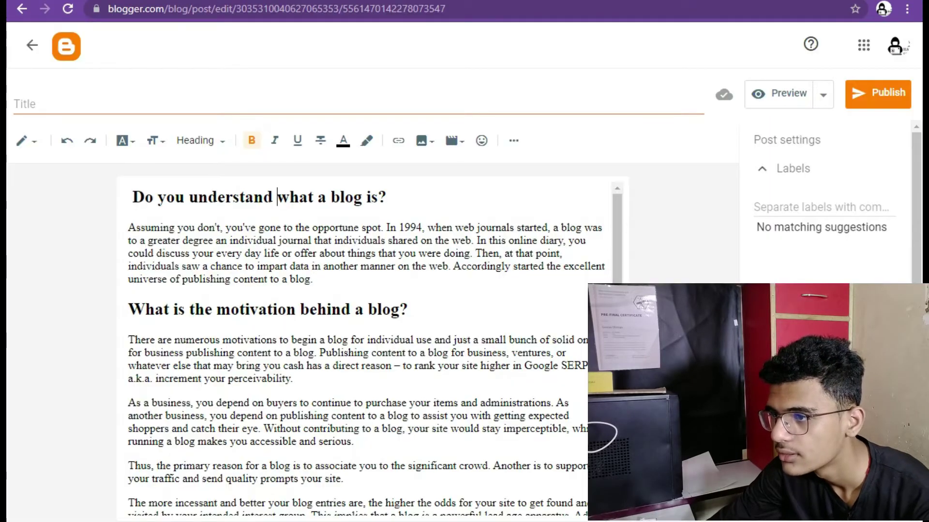
{"action": "left_click", "coordinate": [356, 103]}
{"action": "key", "text": "ctrl+v"}
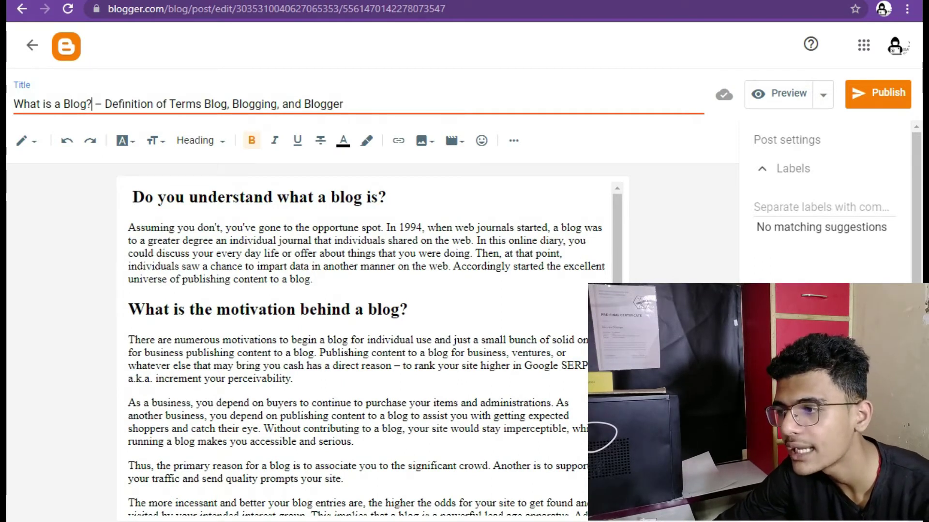
Delete "– Definition of Terms" after "What is a Blog?" in the post title
{"action": "key", "text": "BackSpace"}
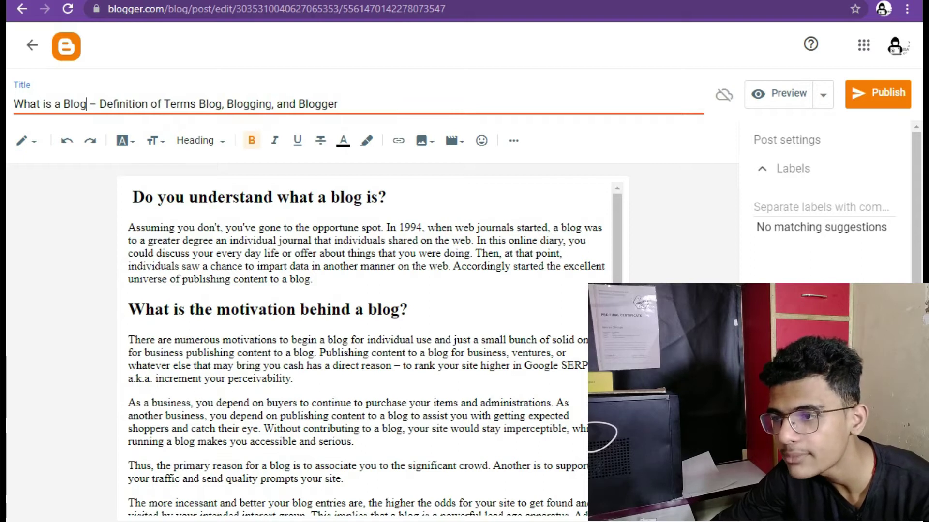
{"action": "type", "text": "?"}
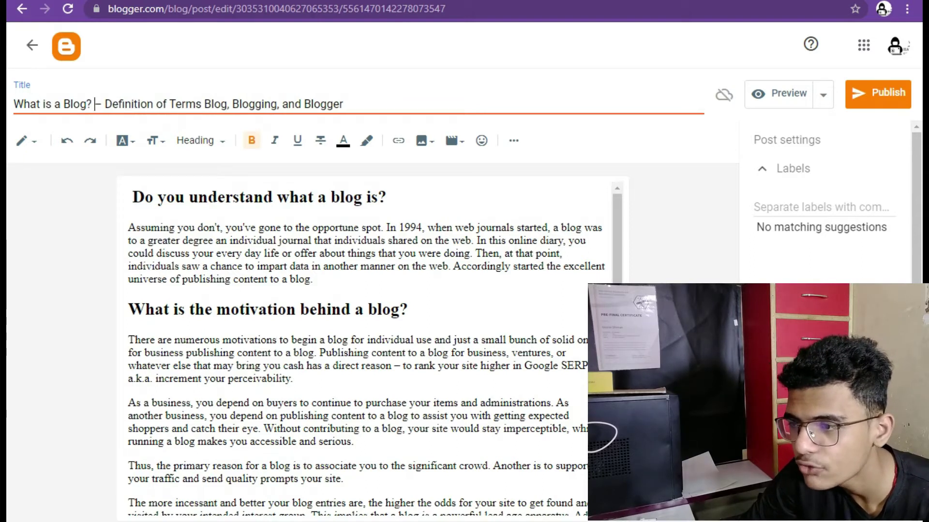
{"action": "key", "text": "Delete"}
{"action": "key", "text": "Delete"}
{"action": "key", "text": "Delete"}
{"action": "key", "text": "Delete"}
{"action": "key", "text": "Delete"}
{"action": "key", "text": "Delete"}
{"action": "key", "text": "Delete"}
{"action": "key", "text": "Delete"}
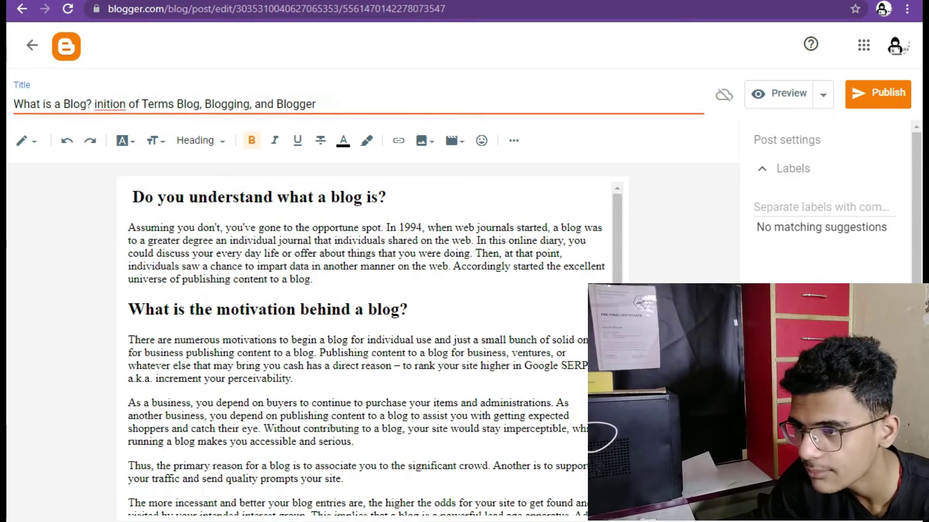
{"action": "key", "text": "Delete"}
{"action": "key", "text": "Delete"}
{"action": "key", "text": "Delete"}
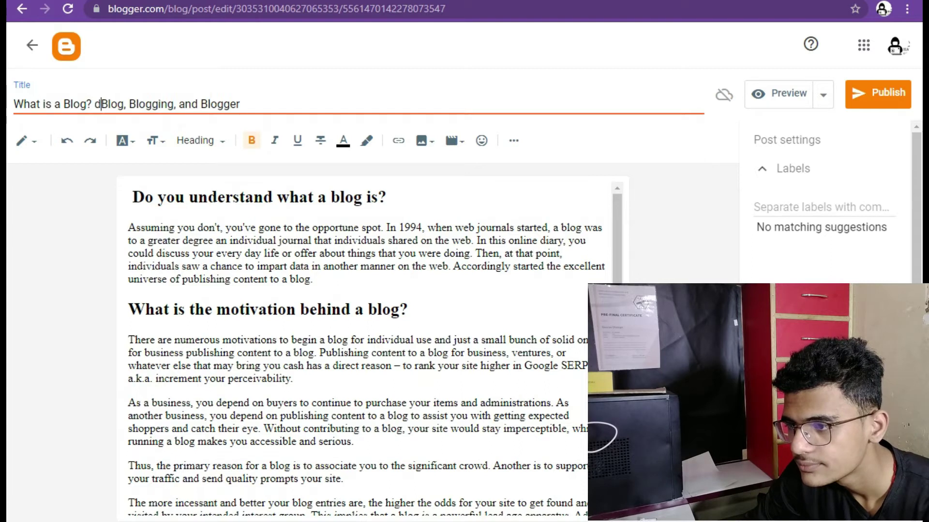
Insert "differnnce between" before "Blog, Blogging, and Blogger" in the post title and end the title with a period
{"action": "type", "text": "nnce betwwenn"}
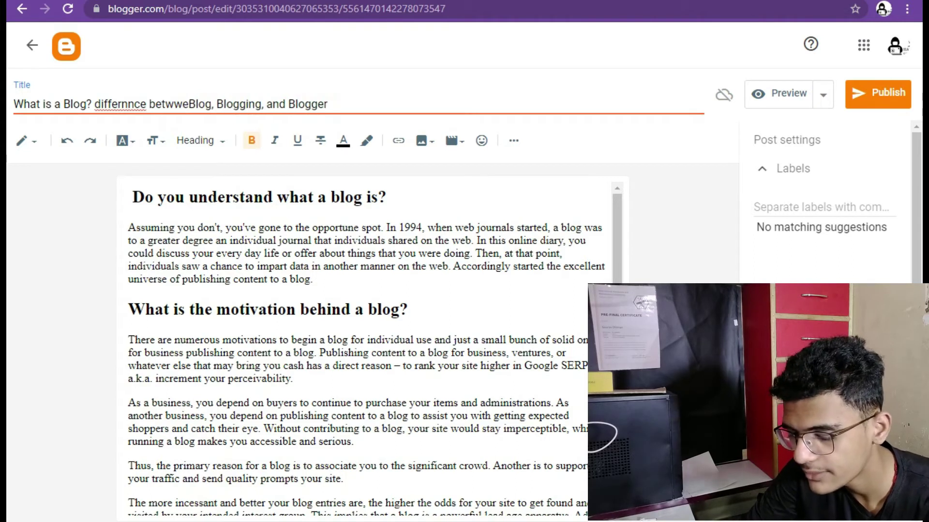
{"action": "key", "text": "BackSpace"}
{"action": "key", "text": "BackSpace"}
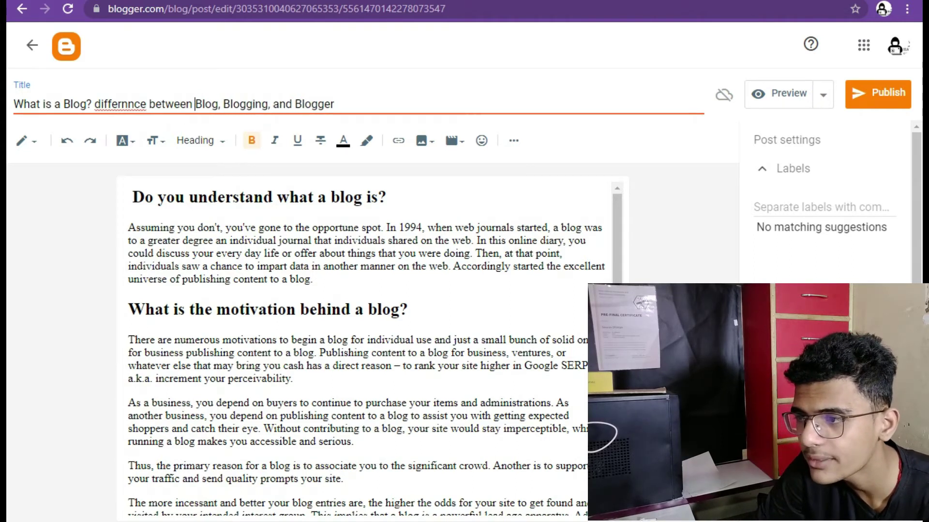
{"action": "left_click", "coordinate": [339, 104]}
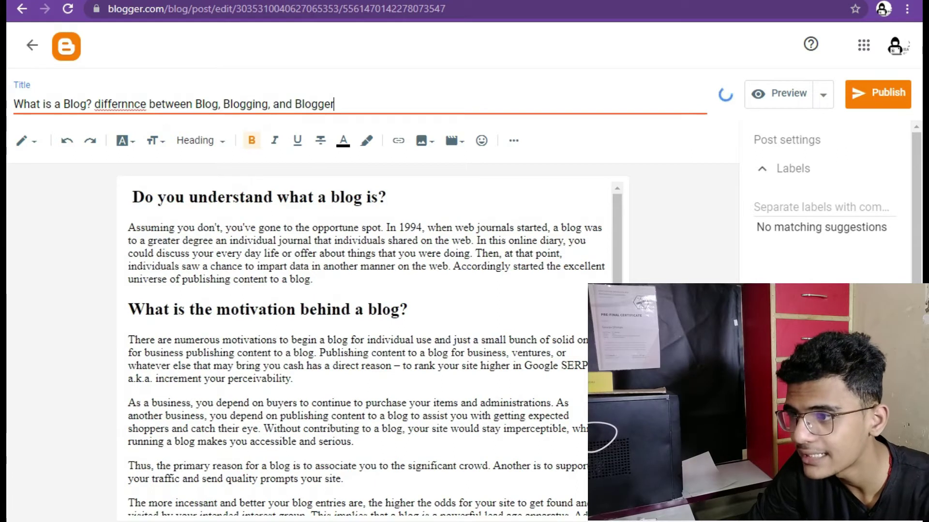
Copy the whole post title and paste it into the search description
{"action": "left_click_drag", "start_coordinate": [336, 104], "coordinate": [13, 104]}
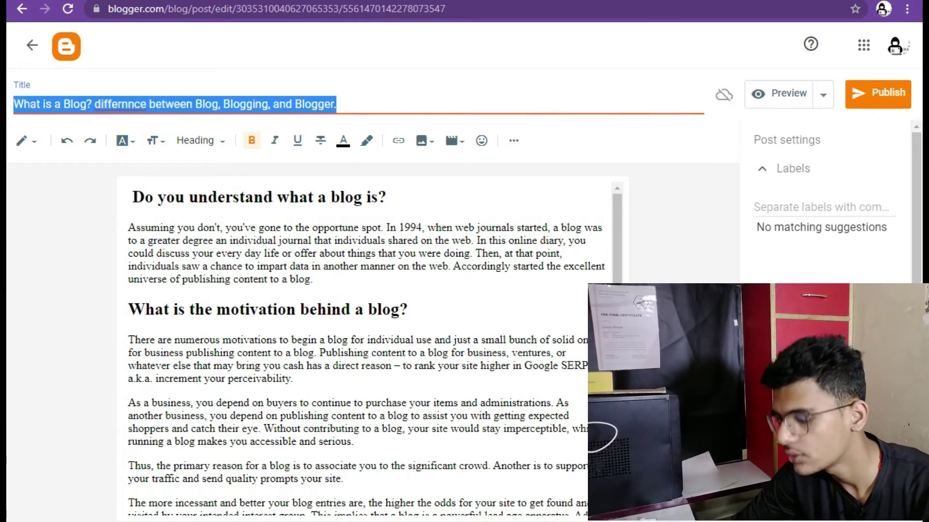
{"action": "scroll", "coordinate": [824, 207], "scroll_direction": "down", "scroll_amount": 1}
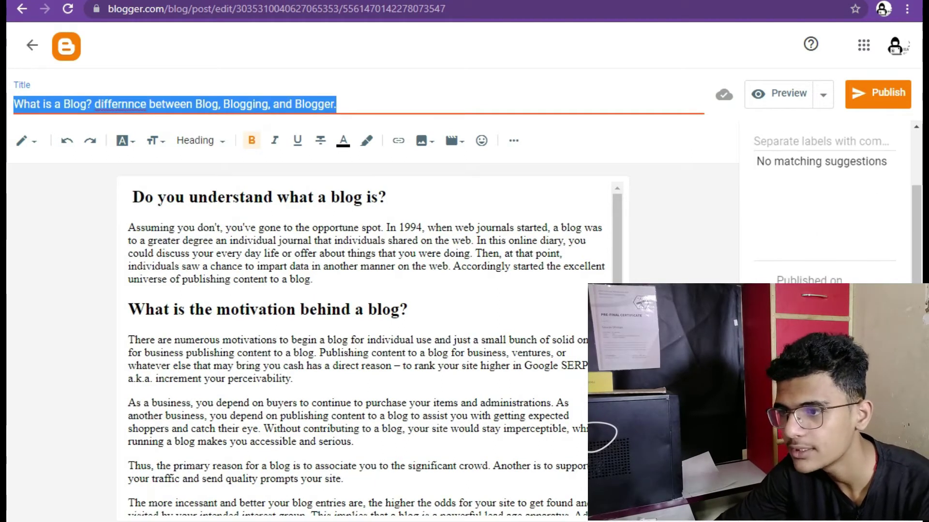
{"action": "scroll", "coordinate": [824, 207], "scroll_direction": "up", "scroll_amount": 1}
{"action": "left_click", "coordinate": [822, 207]}
{"action": "left_click", "coordinate": [792, 169]}
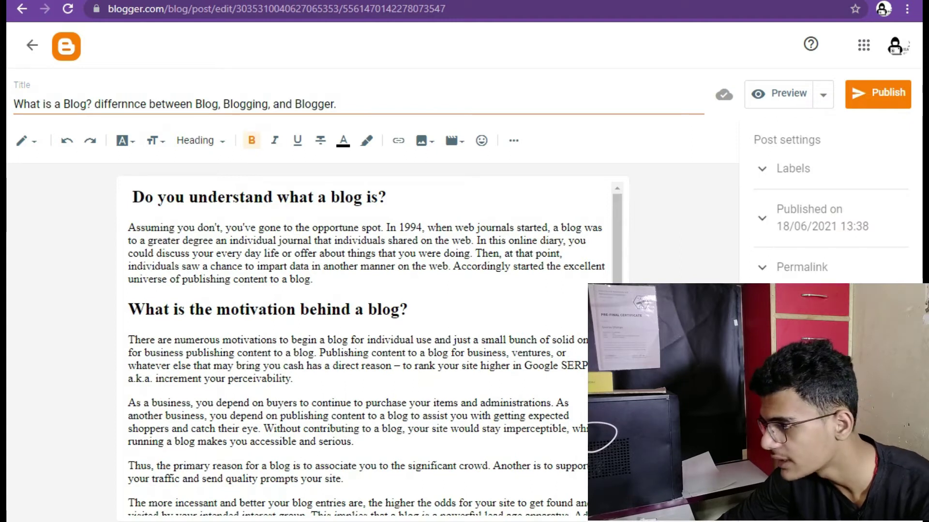
{"action": "left_click", "coordinate": [823, 348]}
{"action": "left_click", "coordinate": [817, 388]}
{"action": "key", "text": "ctrl+v"}
Replace the spaces between words in the search description with hyphens and correct the misspelled word to "difference"
{"action": "left_click", "coordinate": [782, 388]}
{"action": "key", "text": "BackSpace"}
{"action": "type", "text": "-"}
{"action": "key", "text": "BackSpace"}
{"action": "type", "text": "-"}
{"action": "left_click", "coordinate": [763, 405]}
{"action": "key", "text": "BackSpace"}
{"action": "type", "text": "en"}
{"action": "key", "text": "Right"}
{"action": "key", "text": "Right"}
{"action": "key", "text": "Right"}
{"action": "key", "text": "BackSpace"}
{"action": "type", "text": "-"}
{"action": "key", "text": "Right"}
{"action": "key", "text": "Right"}
{"action": "key", "text": "Right"}
{"action": "key", "text": "Right"}
{"action": "key", "text": "Right"}
{"action": "key", "text": "Right"}
{"action": "key", "text": "Right"}
{"action": "key", "text": "Right"}
{"action": "key", "text": "BackSpace"}
{"action": "type", "text": "-"}
{"action": "key", "text": "Right"}
{"action": "key", "text": "Right"}
{"action": "key", "text": "Right"}
{"action": "key", "text": "Right"}
{"action": "key", "text": "Right"}
{"action": "key", "text": "Right"}
{"action": "key", "text": "Right"}
{"action": "key", "text": "Right"}
{"action": "key", "text": "Right"}
{"action": "key", "text": "Right"}
{"action": "key", "text": "Right"}
{"action": "key", "text": "Right"}
{"action": "key", "text": "Right"}
{"action": "key", "text": "Right"}
{"action": "key", "text": "Right"}
{"action": "key", "text": "Right"}
{"action": "key", "text": "BackSpace"}
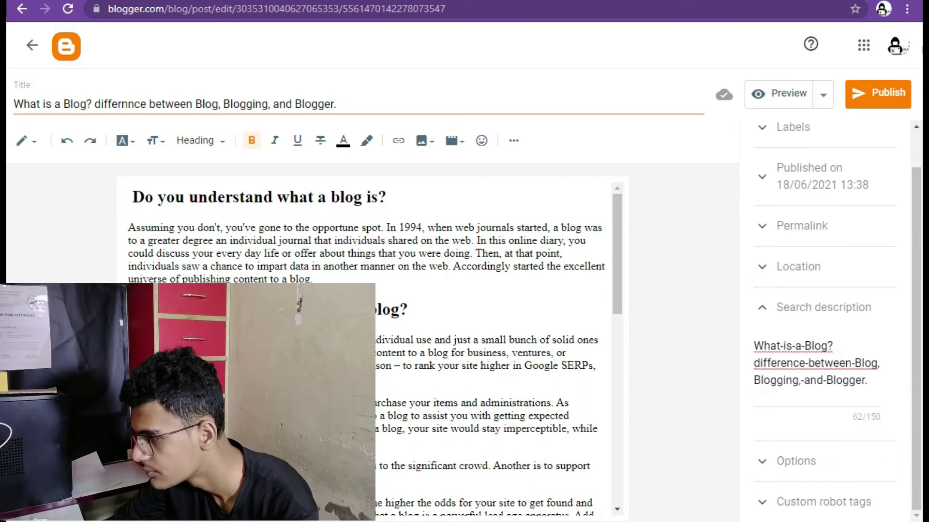
Copy the hyphenated search description and use it as the post's custom permalink
{"action": "key", "text": "ctrl+a"}
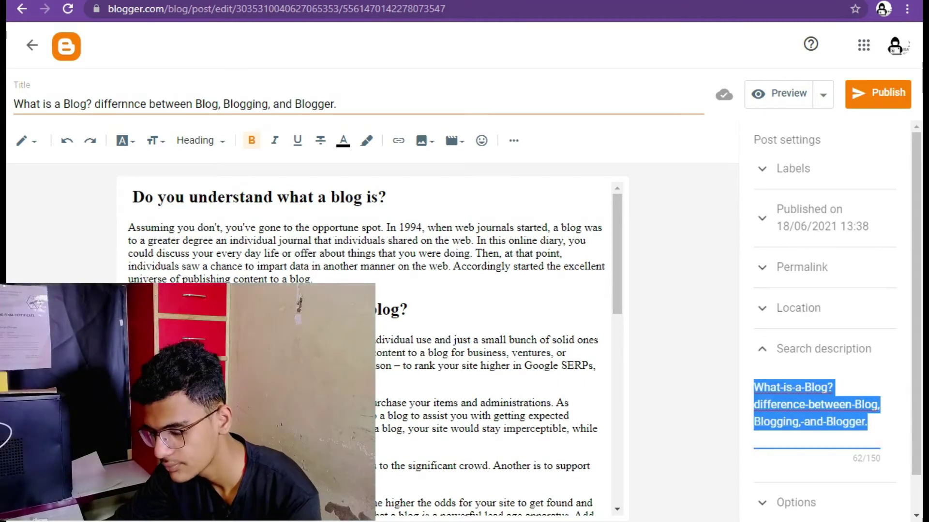
{"action": "left_click", "coordinate": [802, 267]}
{"action": "left_click", "coordinate": [760, 381]}
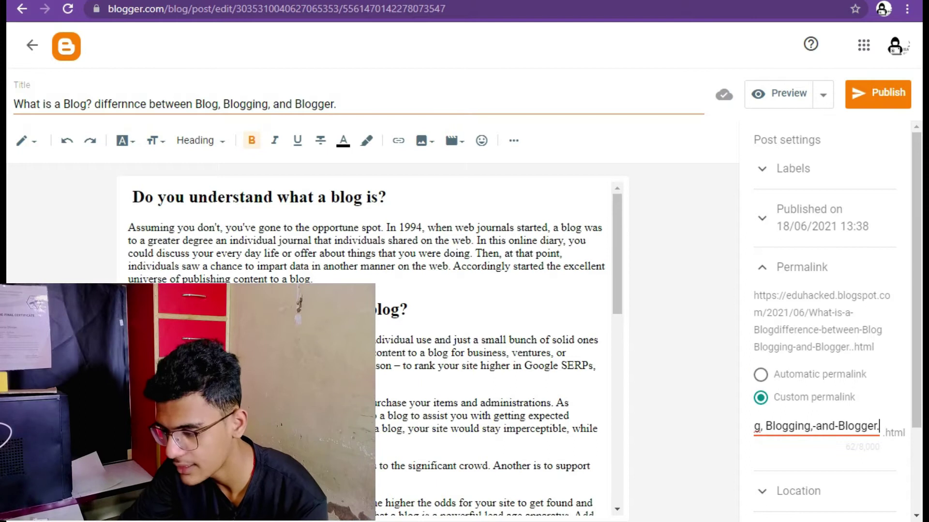
Replace the hyphenated search description with the plain post title copied from the title field
{"action": "scroll", "coordinate": [825, 319], "scroll_direction": "down", "scroll_amount": 2}
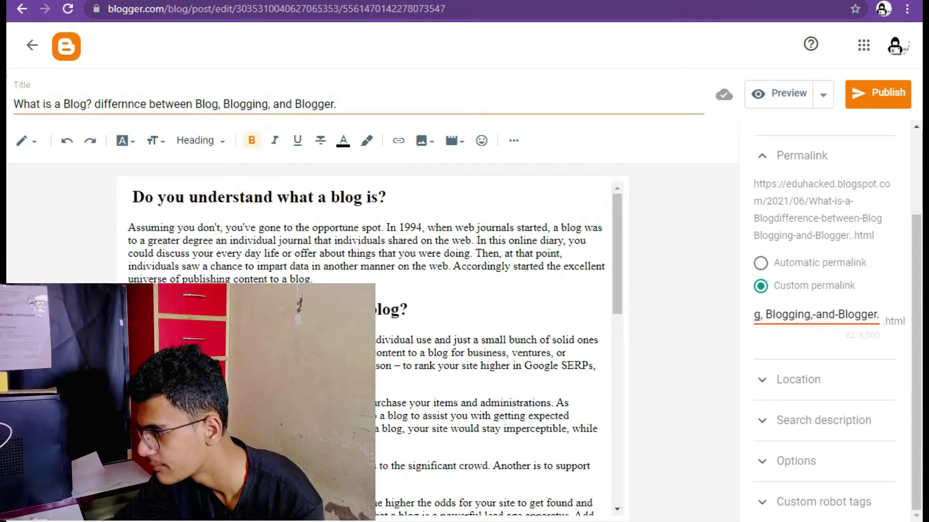
{"action": "left_click", "coordinate": [823, 421]}
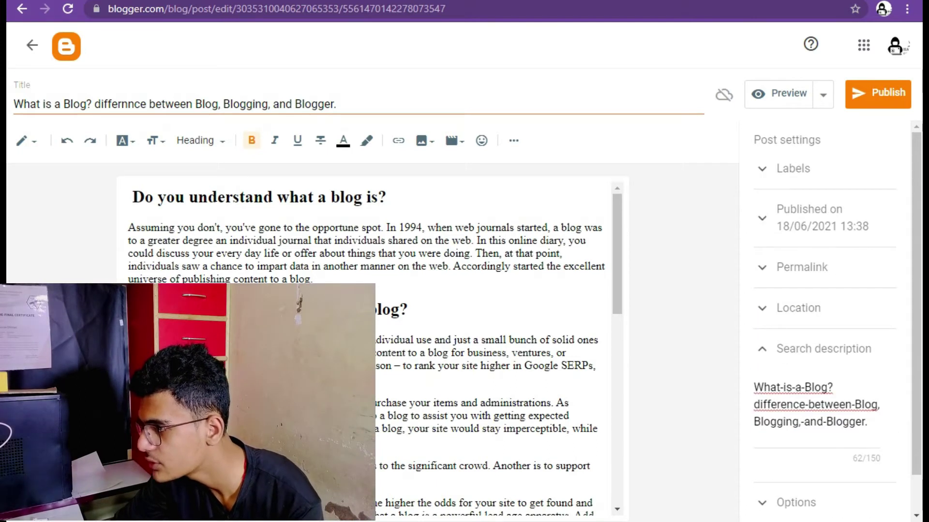
{"action": "triple_click", "coordinate": [188, 104]}
{"action": "key", "text": "ctrl+c"}
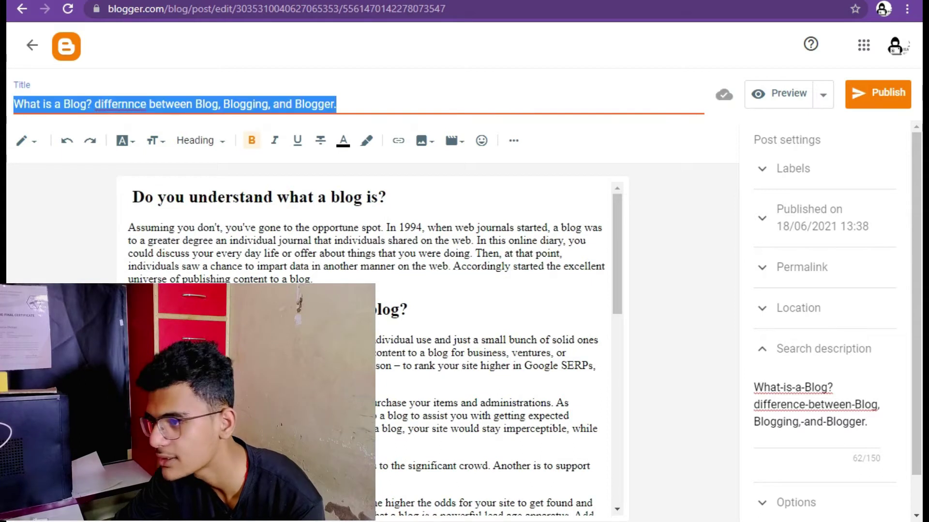
{"action": "triple_click", "coordinate": [821, 406]}
{"action": "key", "text": "ctrl+v"}
{"action": "left_click", "coordinate": [823, 349]}
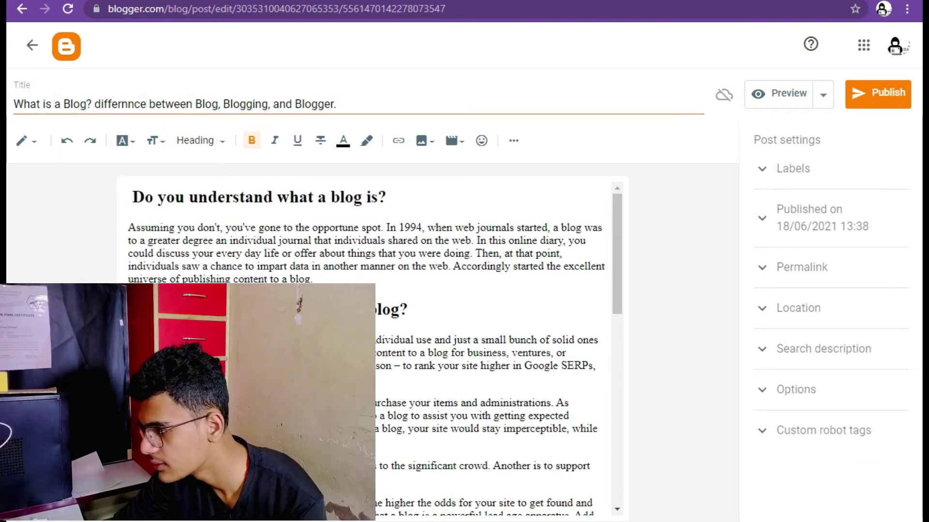
Set the post's location to "india"
{"action": "left_click", "coordinate": [799, 308]}
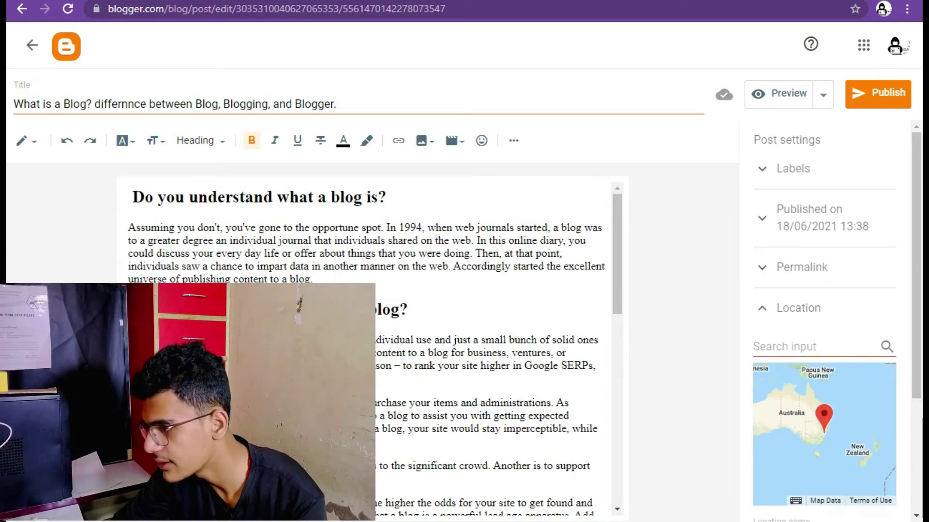
{"action": "type", "text": "innfdi"}
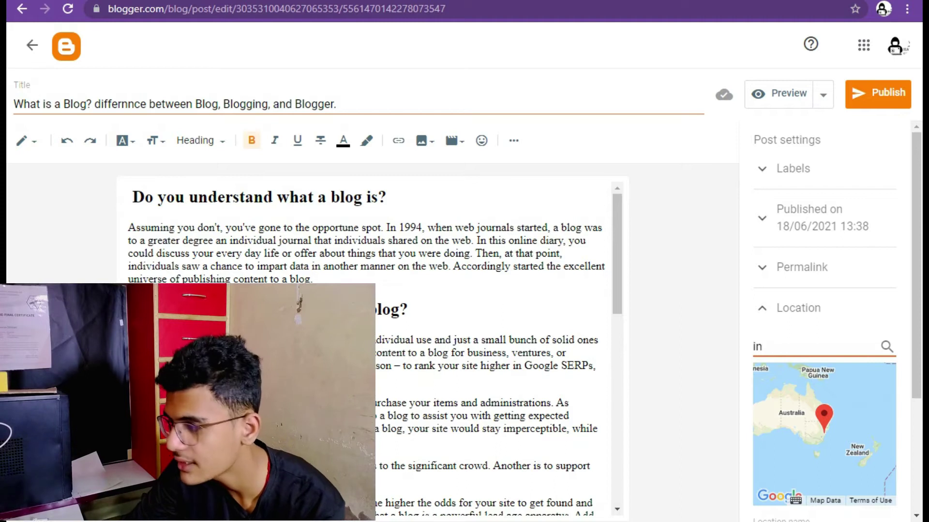
{"action": "key", "text": "Return"}
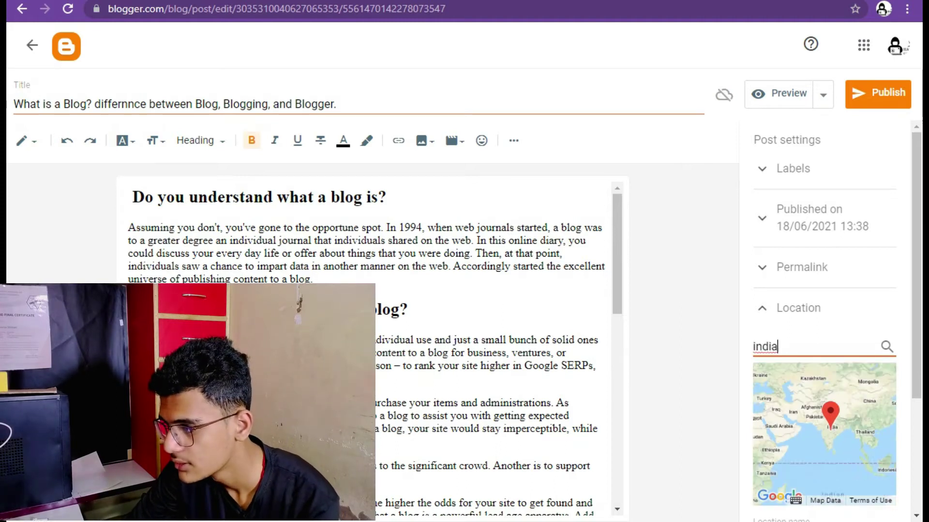
Check the custom permalink and set the post's publishing date to Automatic
{"action": "left_click", "coordinate": [801, 268]}
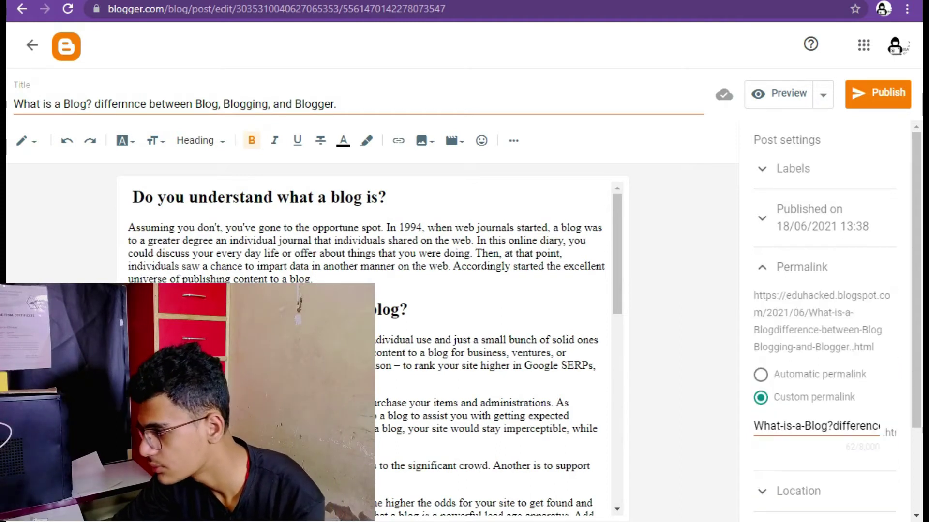
{"action": "left_click", "coordinate": [802, 267]}
{"action": "left_click", "coordinate": [809, 218]}
{"action": "left_click", "coordinate": [761, 257]}
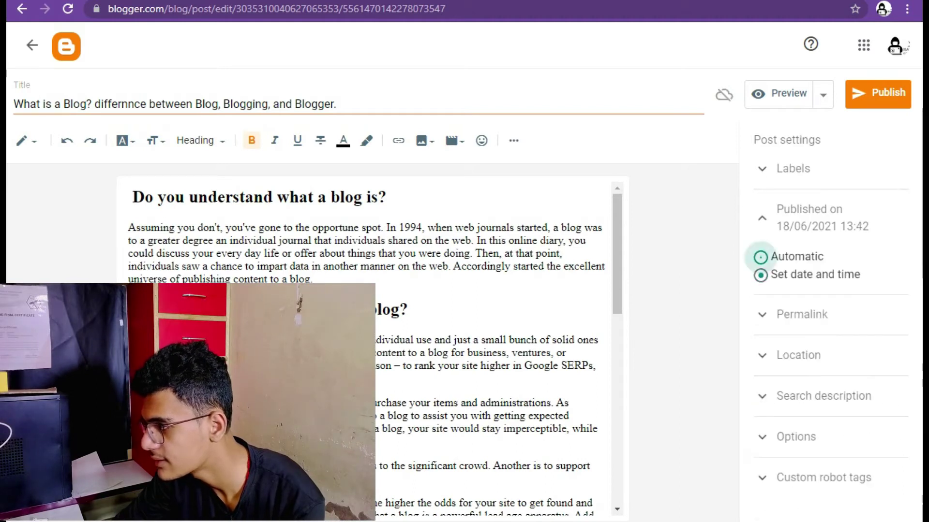
{"action": "left_click", "coordinate": [809, 218]}
Add the existing label "technology" to the post
{"action": "left_click", "coordinate": [793, 169]}
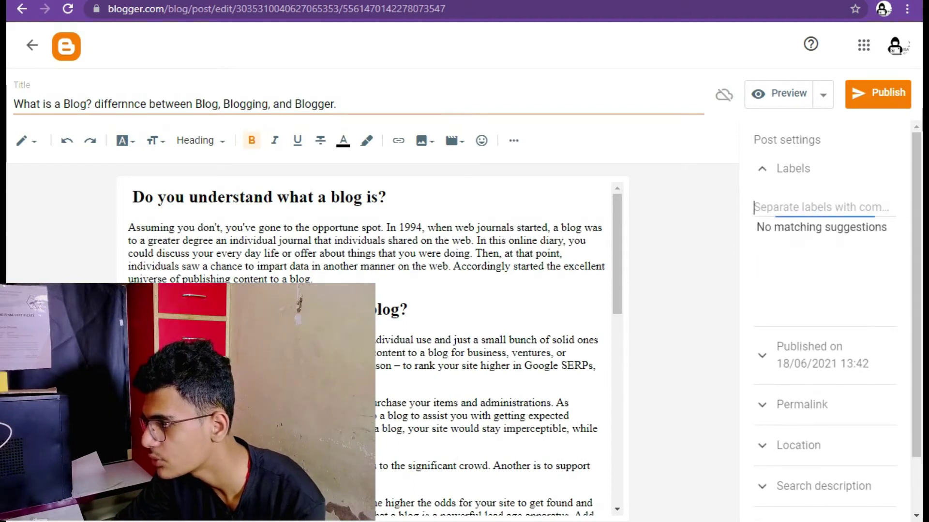
{"action": "scroll", "coordinate": [818, 303], "scroll_direction": "down", "scroll_amount": 1}
{"action": "scroll", "coordinate": [818, 303], "scroll_direction": "up", "scroll_amount": 1}
{"action": "scroll", "coordinate": [818, 303], "scroll_direction": "down", "scroll_amount": 2}
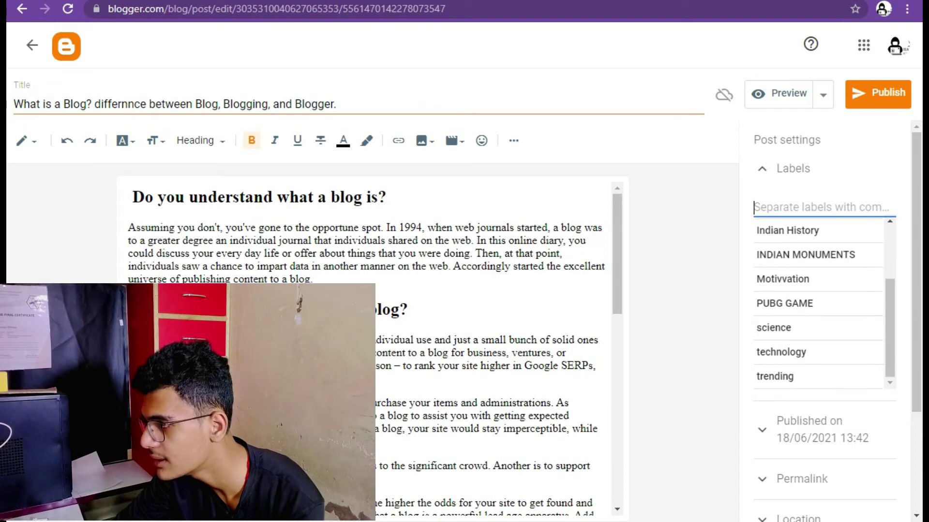
{"action": "left_click", "coordinate": [780, 352]}
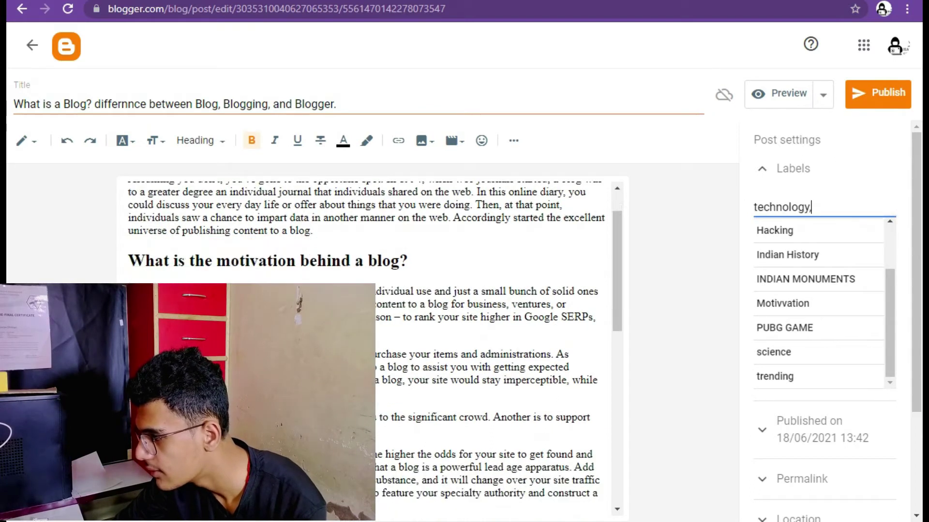
{"action": "scroll", "coordinate": [822, 314], "scroll_direction": "down", "scroll_amount": 3}
{"action": "scroll", "coordinate": [823, 314], "scroll_direction": "up", "scroll_amount": 5}
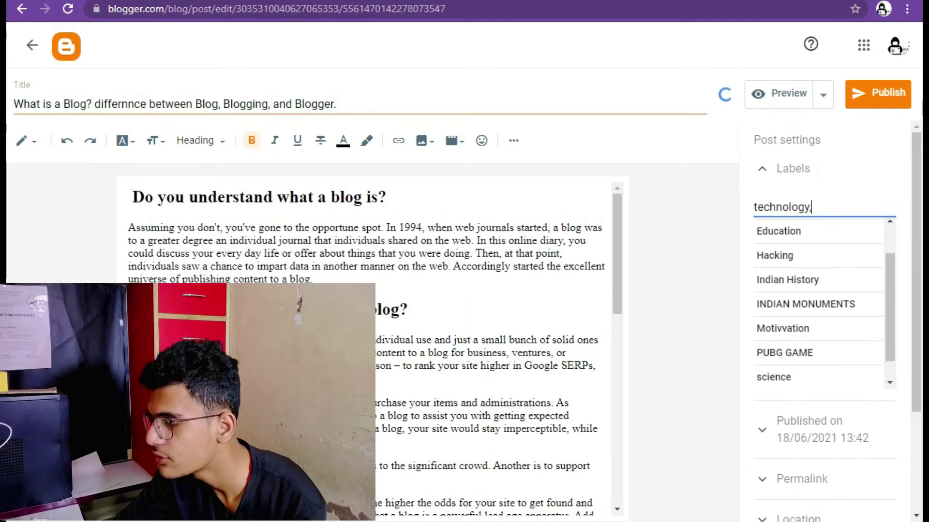
Preview the post, look through the whole page, and close the preview
{"action": "left_click", "coordinate": [779, 94]}
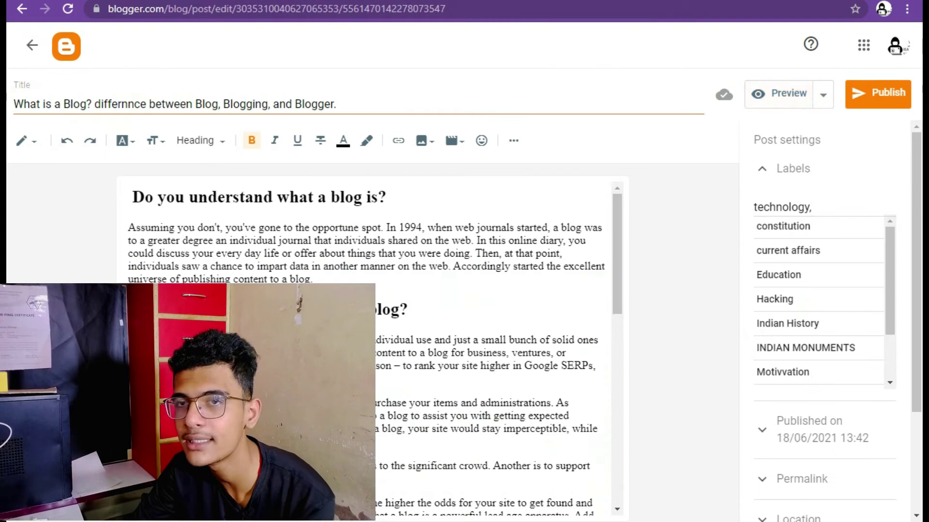
{"action": "scroll", "coordinate": [459, 295], "scroll_direction": "down", "scroll_amount": 20}
{"action": "scroll", "coordinate": [459, 295], "scroll_direction": "up", "scroll_amount": 8}
{"action": "scroll", "coordinate": [458, 295], "scroll_direction": "up", "scroll_amount": 12}
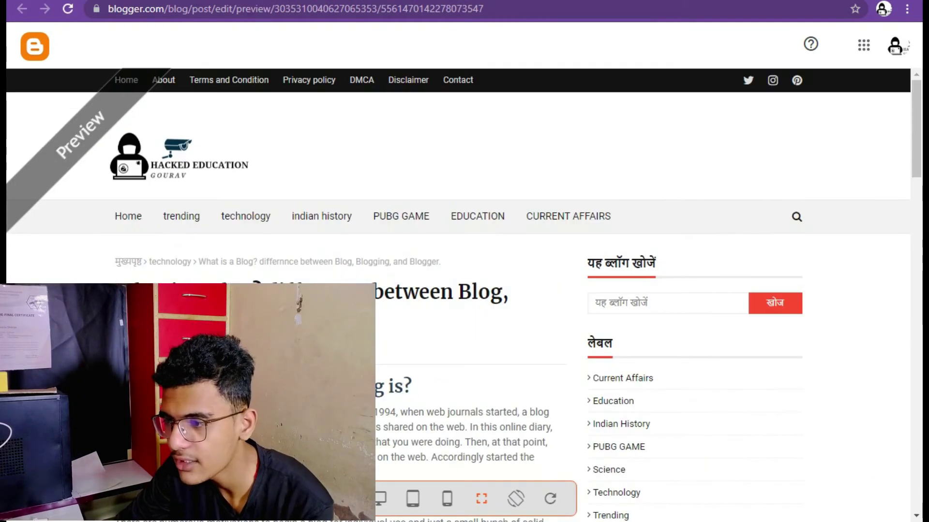
{"action": "key", "text": "ctrl+w"}
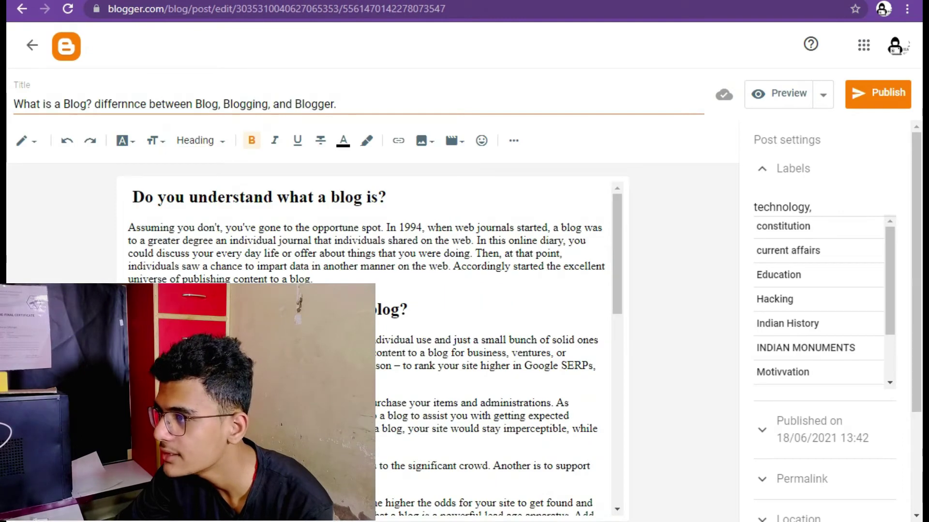
Search Google for "plagiarism checker" in a new browser tab
{"action": "key", "text": "ctrl+t"}
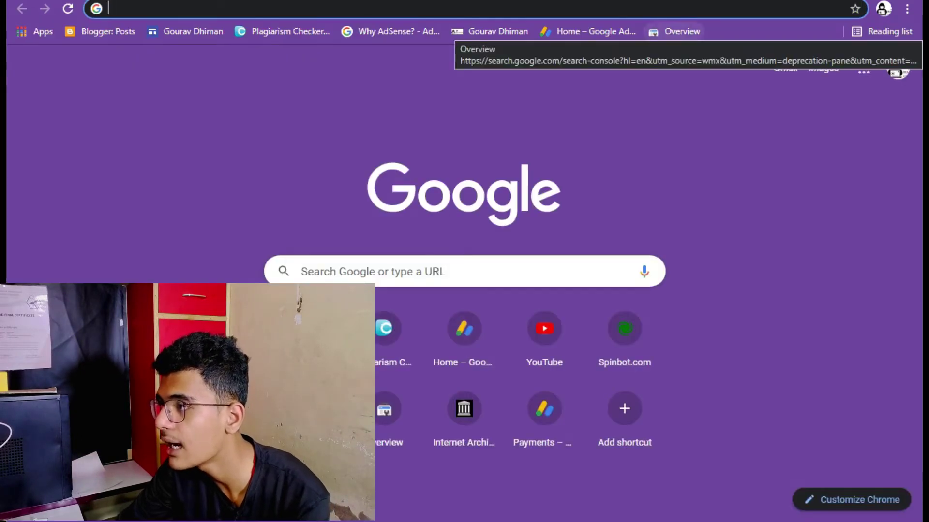
{"action": "type", "text": "p"}
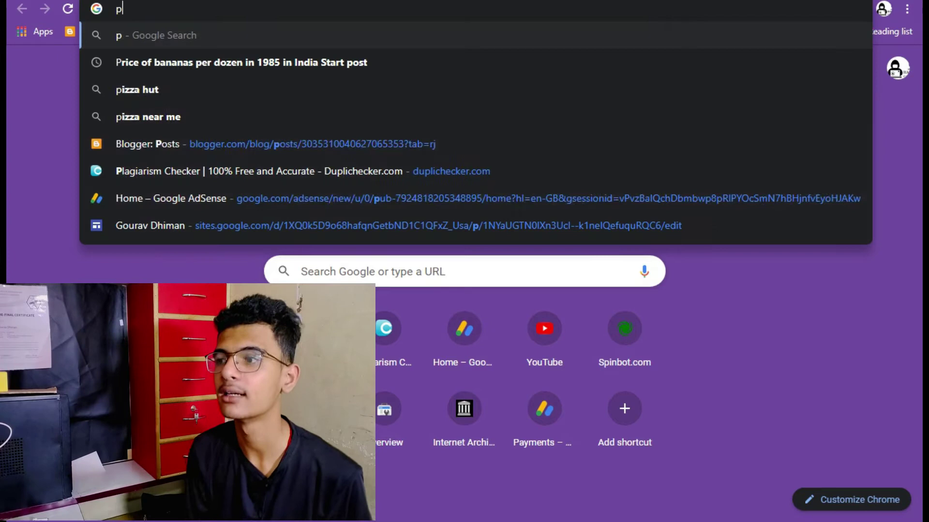
{"action": "type", "text": "lagrisi"}
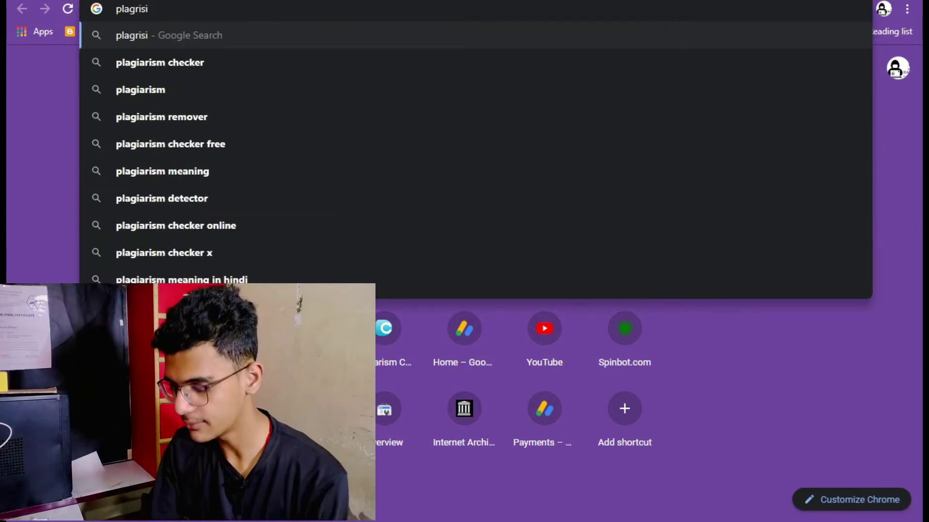
{"action": "key", "text": "Down"}
{"action": "key", "text": "Return"}
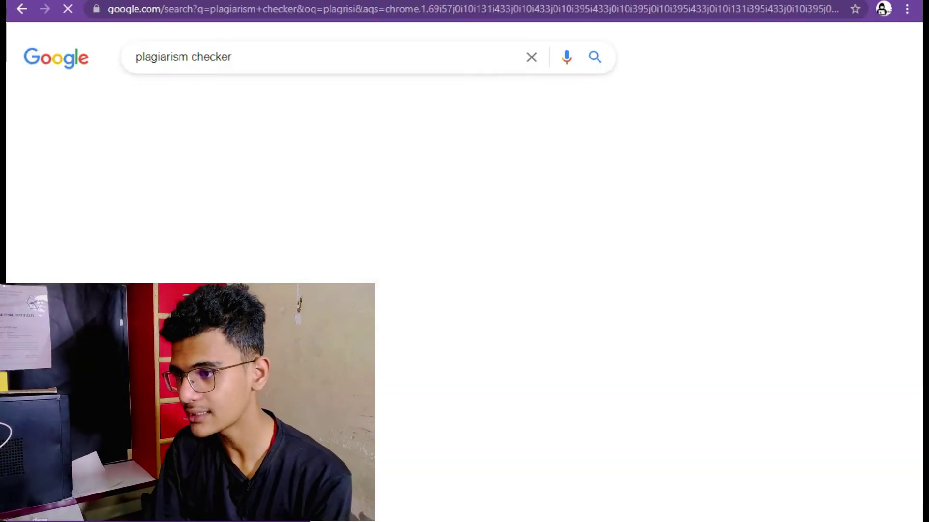
Open the smallseotools.com Plagiarism Checker from the search results and place the cursor in its text box
{"action": "scroll", "coordinate": [465, 271], "scroll_direction": "down", "scroll_amount": 4}
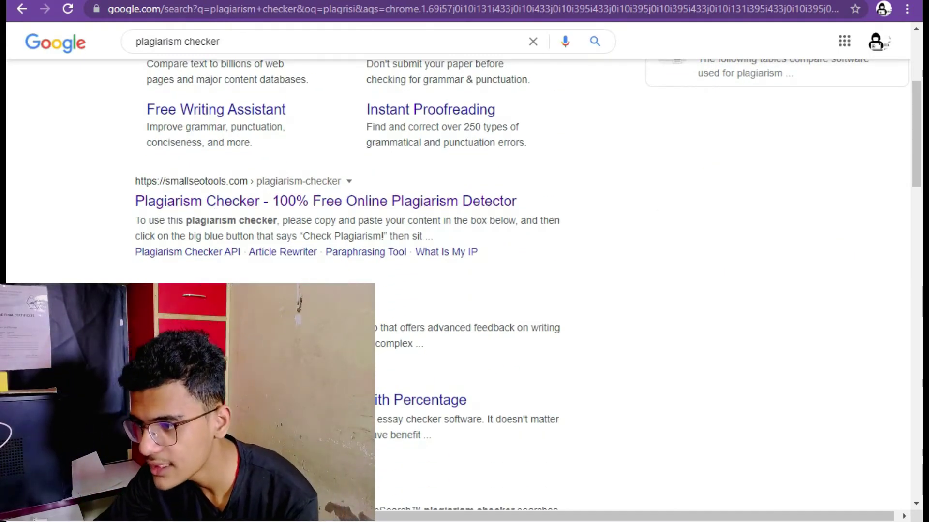
{"action": "key", "text": "ctrl+Tab"}
{"action": "scroll", "coordinate": [464, 271], "scroll_direction": "down", "scroll_amount": 5}
{"action": "left_click", "coordinate": [339, 261]}
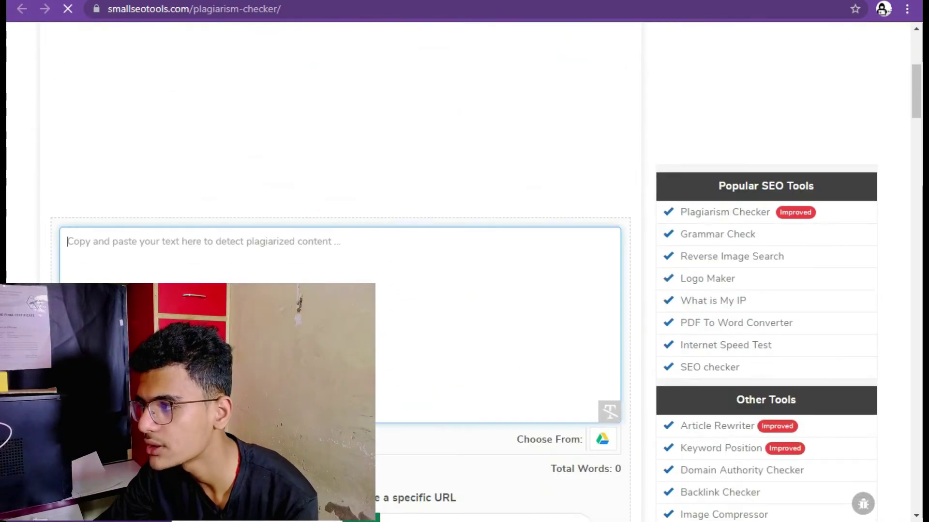
Copy the blog post's body text into the plagiarism checker for checking, and block the site's notification request
{"action": "key", "text": "ctrl+v"}
{"action": "key", "text": "ctrl+shift+Tab"}
{"action": "key", "text": "ctrl+shift+Tab"}
{"action": "key", "text": "ctrl+c"}
{"action": "key", "text": "ctrl+Tab"}
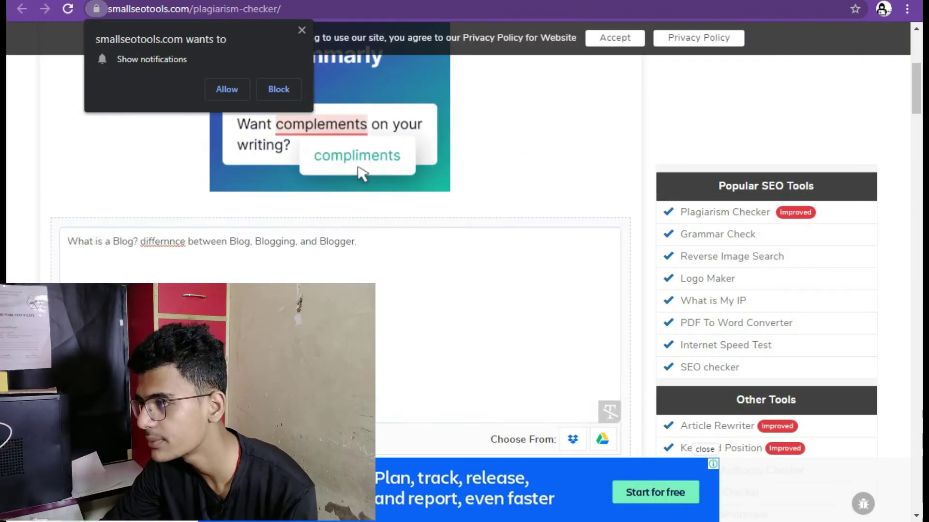
{"action": "key", "text": "ctrl+v"}
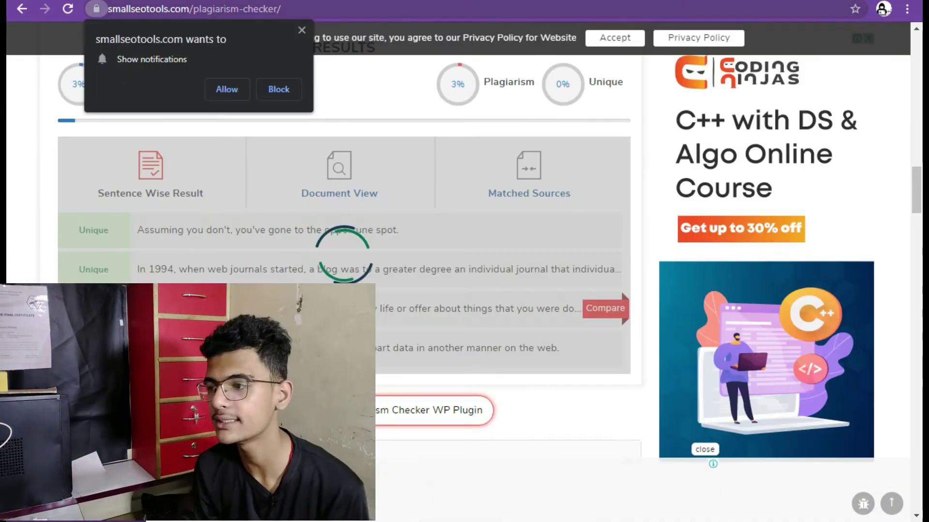
{"action": "left_click", "coordinate": [278, 89]}
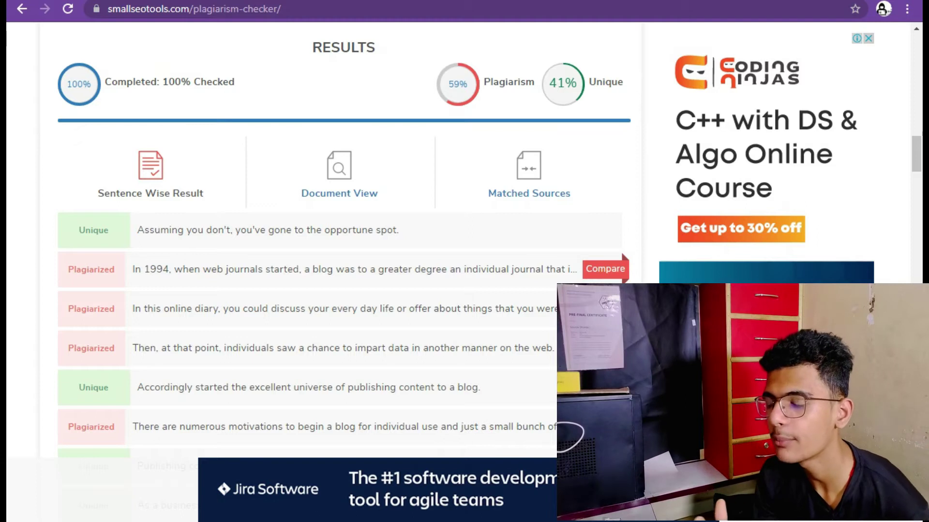
Examine the plagiarism and unique percentages and the full sentence-wise result list of the plagiarism report
{"action": "left_click_drag", "start_coordinate": [235, 83], "coordinate": [105, 83]}
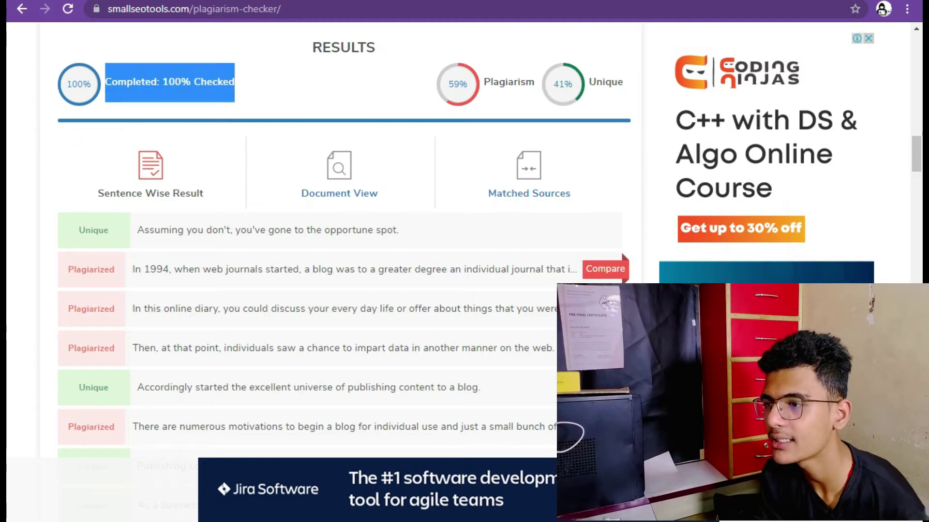
{"action": "left_click", "coordinate": [450, 84]}
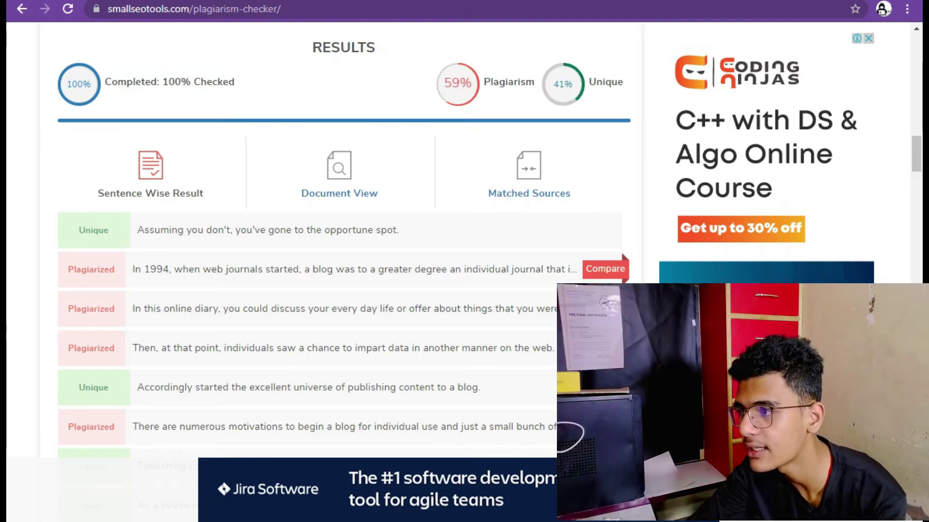
{"action": "left_click_drag", "start_coordinate": [474, 84], "coordinate": [625, 85]}
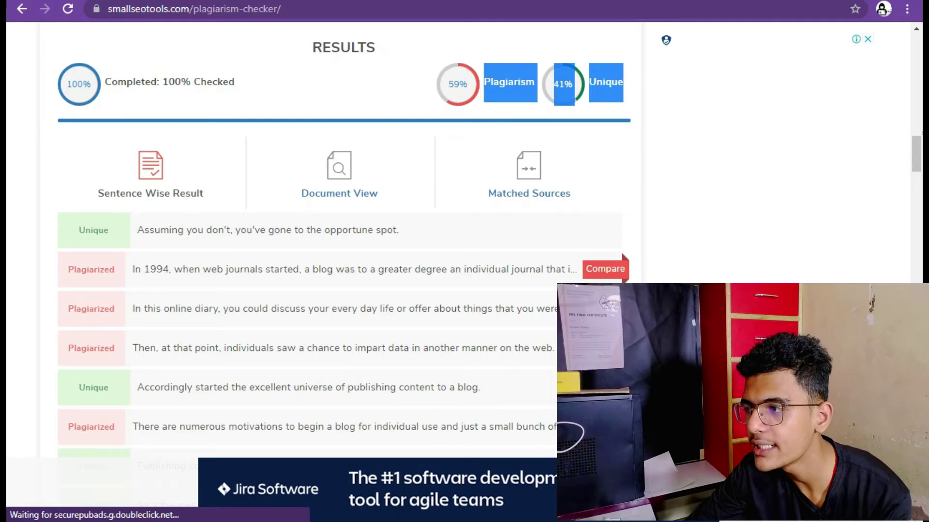
{"action": "scroll", "coordinate": [338, 242], "scroll_direction": "up", "scroll_amount": 3}
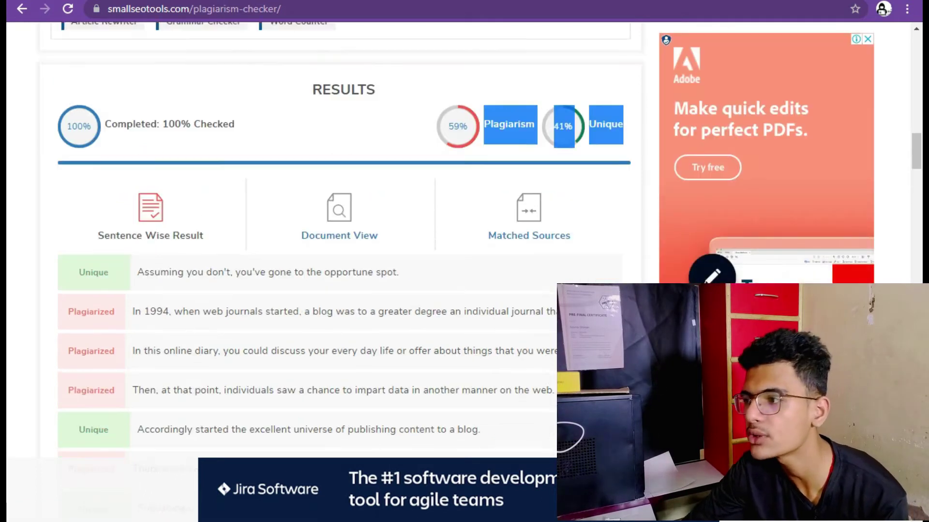
{"action": "scroll", "coordinate": [338, 242], "scroll_direction": "down", "scroll_amount": 4}
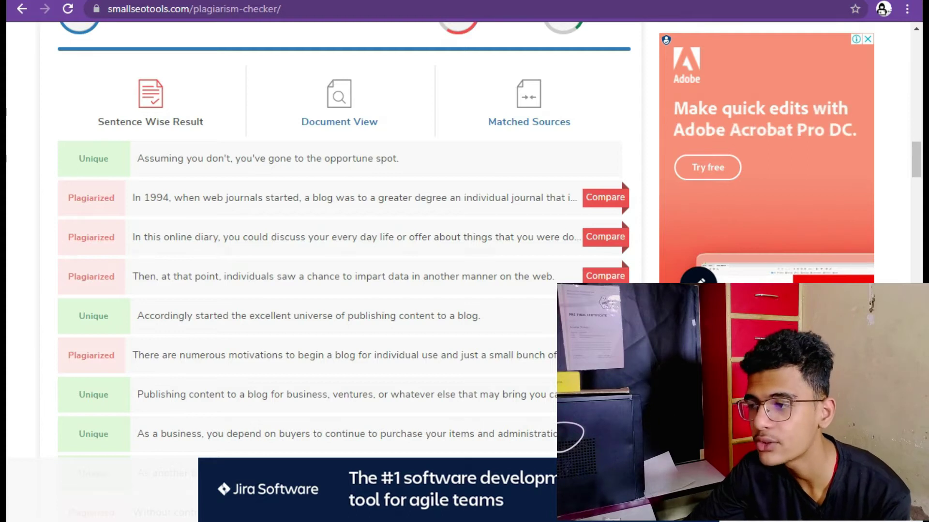
{"action": "scroll", "coordinate": [338, 242], "scroll_direction": "down", "scroll_amount": 10}
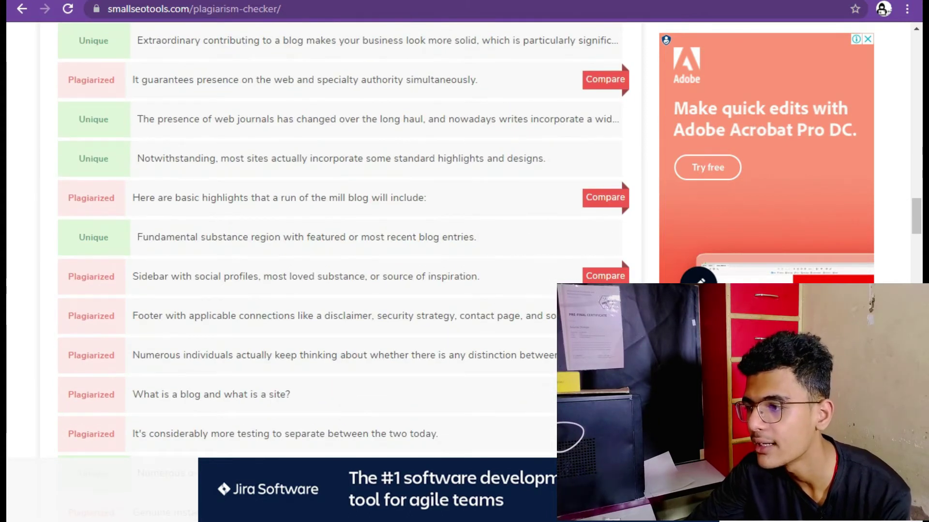
{"action": "scroll", "coordinate": [605, 233], "scroll_direction": "down", "scroll_amount": 8}
{"action": "scroll", "coordinate": [604, 233], "scroll_direction": "up", "scroll_amount": 1}
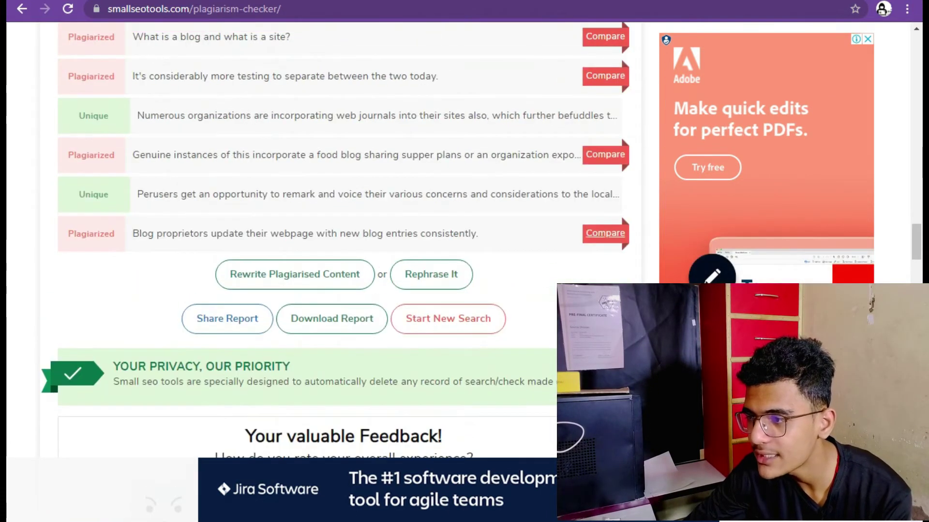
{"action": "scroll", "coordinate": [339, 242], "scroll_direction": "up", "scroll_amount": 20}
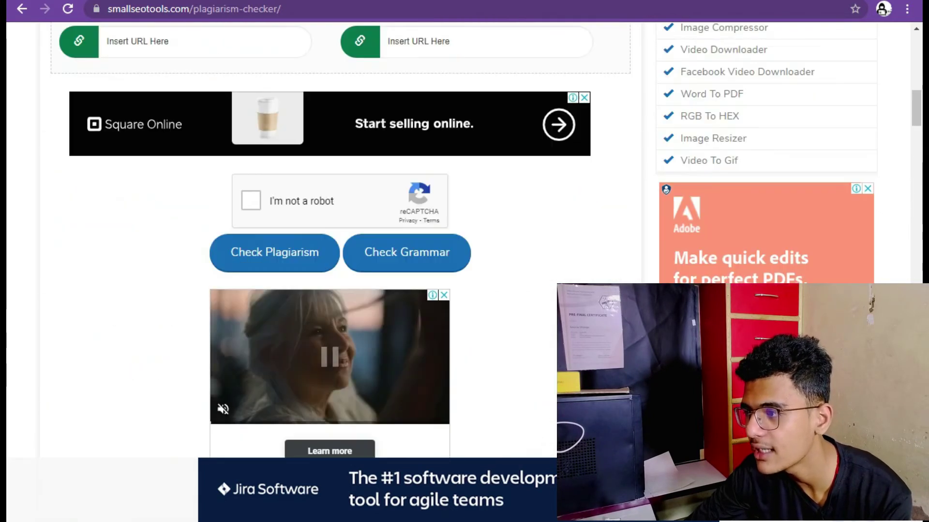
Open Google Translate in a new browser tab and paste the post's body text for English-to-Hindi translation
{"action": "key", "text": "ctrl+t"}
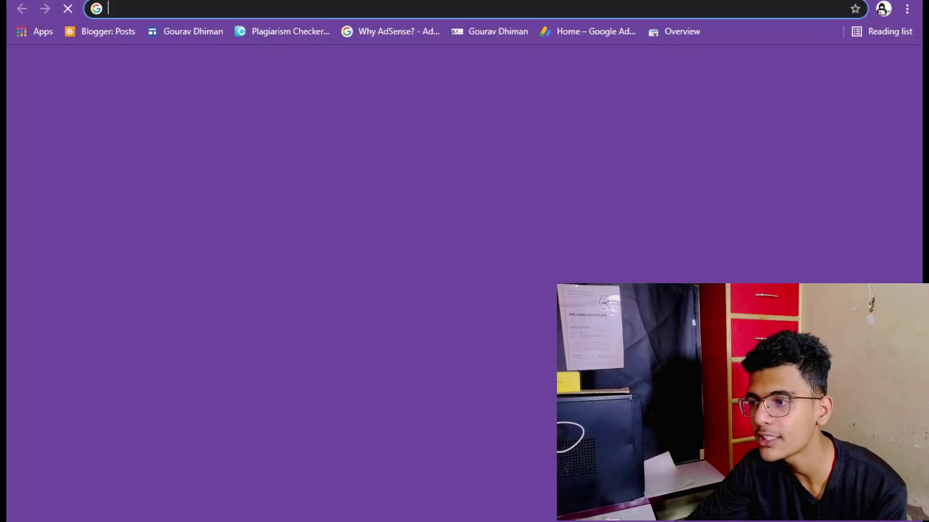
{"action": "left_click", "coordinate": [864, 68]}
{"action": "scroll", "coordinate": [803, 193], "scroll_direction": "down", "scroll_amount": 4}
{"action": "scroll", "coordinate": [803, 193], "scroll_direction": "up", "scroll_amount": 3}
{"action": "left_click", "coordinate": [734, 333]}
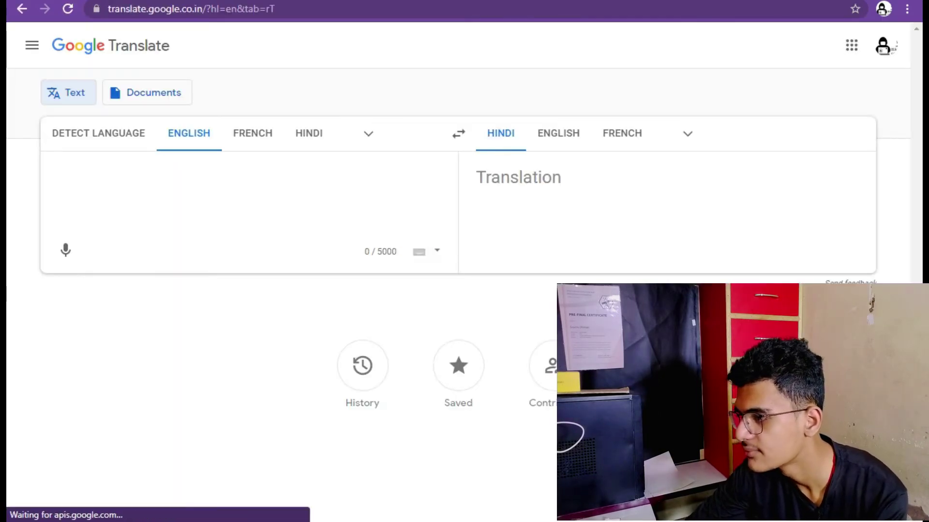
{"action": "key", "text": "ctrl+v"}
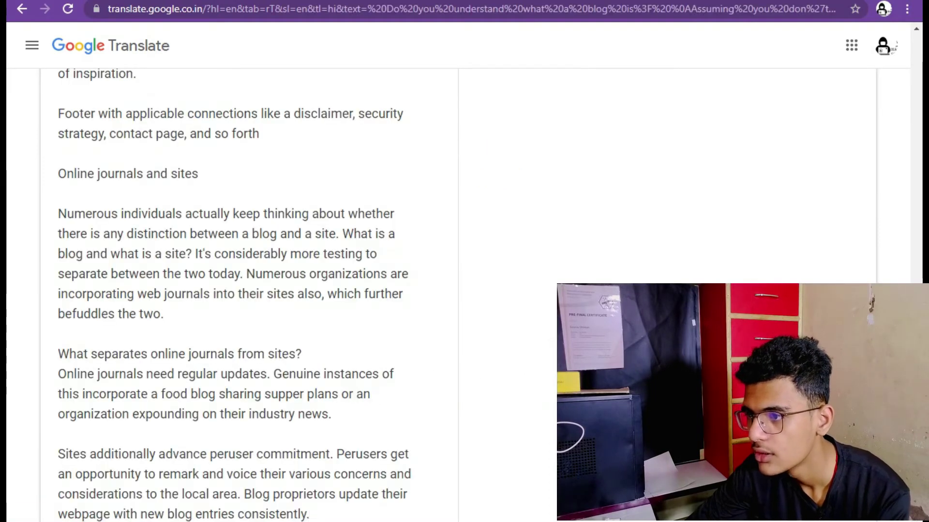
Copy the complete Hindi translation of the post text
{"action": "left_click_drag", "start_coordinate": [677, 414], "coordinate": [483, 53]}
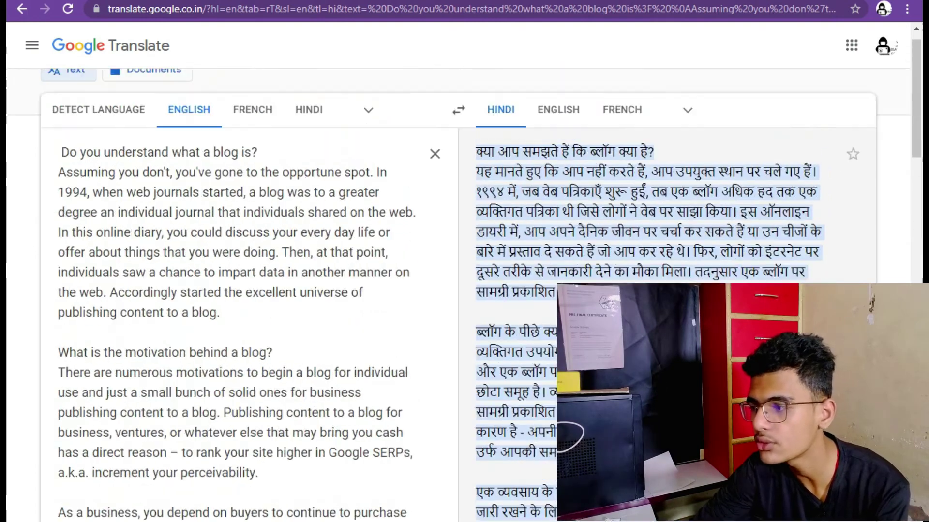
{"action": "scroll", "coordinate": [484, 271], "scroll_direction": "down", "scroll_amount": 20}
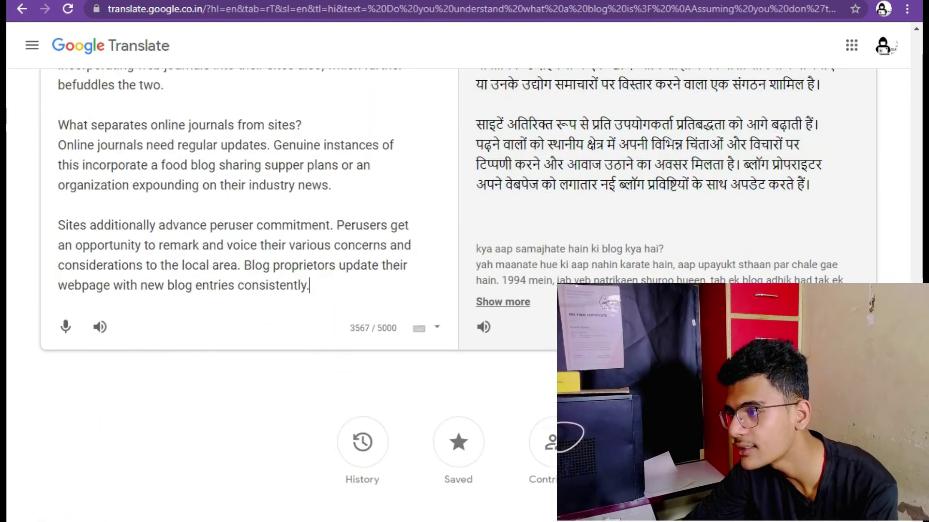
{"action": "left_click", "coordinate": [784, 328]}
Clear the English source, swap to Hindi-to-English, paste the copied Hindi text, and copy the resulting English translation
{"action": "scroll", "coordinate": [784, 327], "scroll_direction": "up", "scroll_amount": 20}
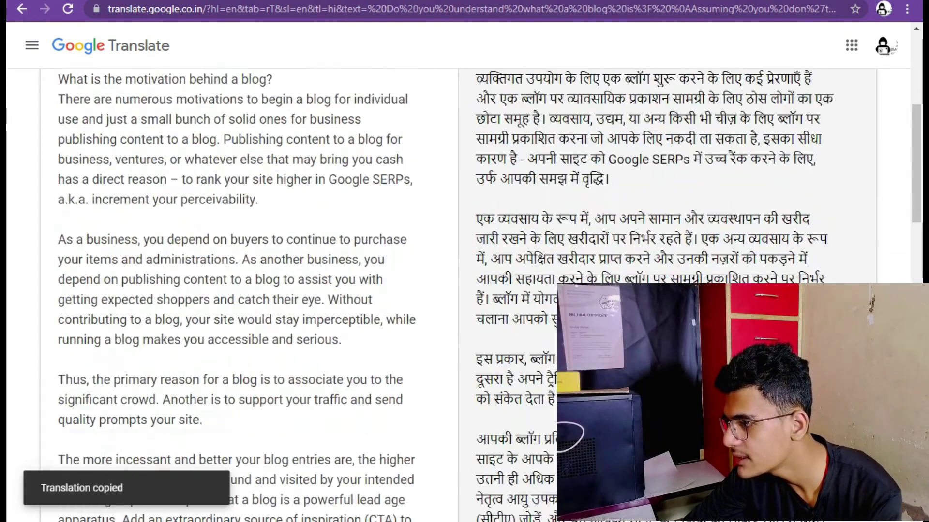
{"action": "left_click", "coordinate": [435, 178]}
{"action": "left_click", "coordinate": [458, 134]}
{"action": "key", "text": "ctrl+v"}
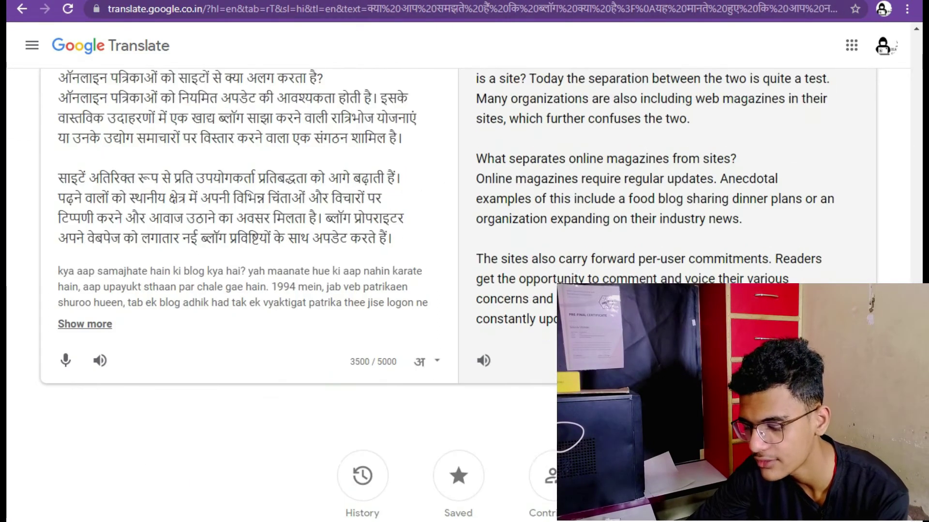
{"action": "scroll", "coordinate": [784, 328], "scroll_direction": "down", "scroll_amount": 1}
{"action": "left_click", "coordinate": [784, 327]}
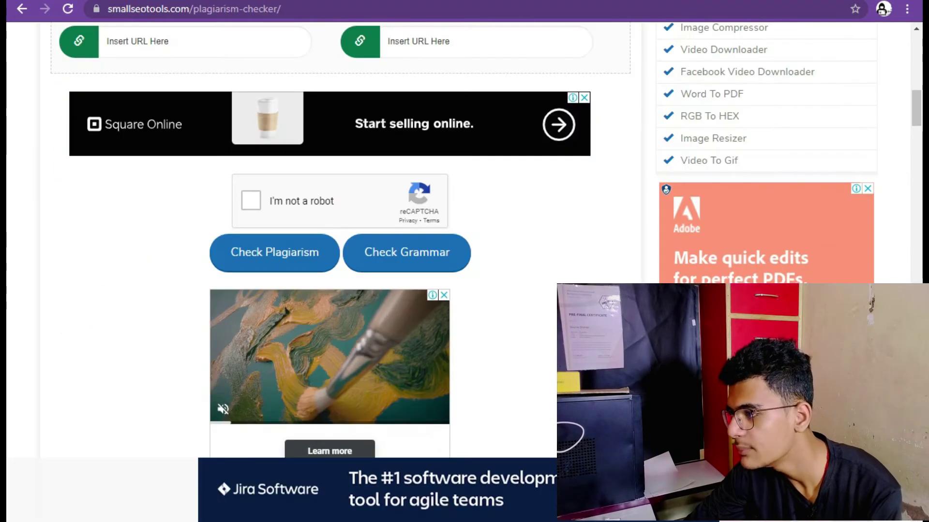
Replace the plagiarism checker's text with the retranslated English version, complete the robot verification, and run the plagiarism check
{"action": "scroll", "coordinate": [338, 242], "scroll_direction": "up", "scroll_amount": 5}
{"action": "left_click", "coordinate": [306, 370]}
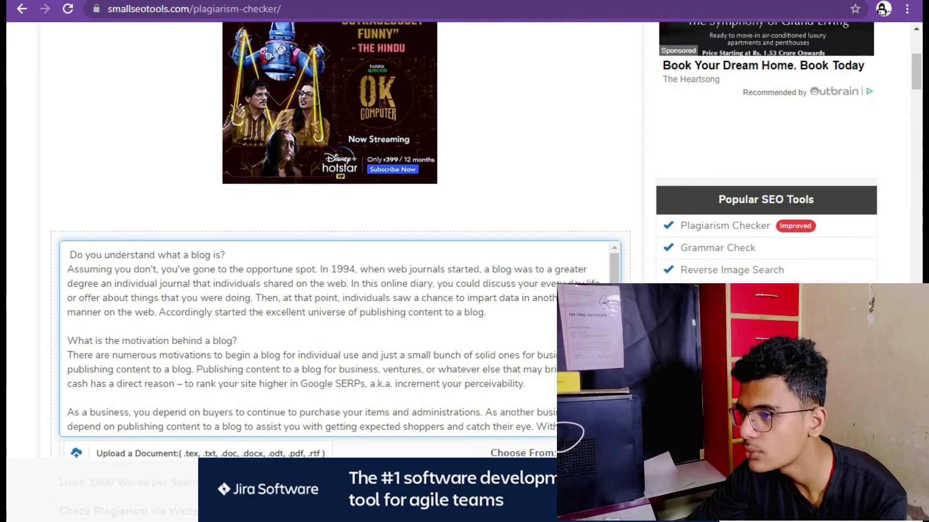
{"action": "key", "text": "ctrl+a"}
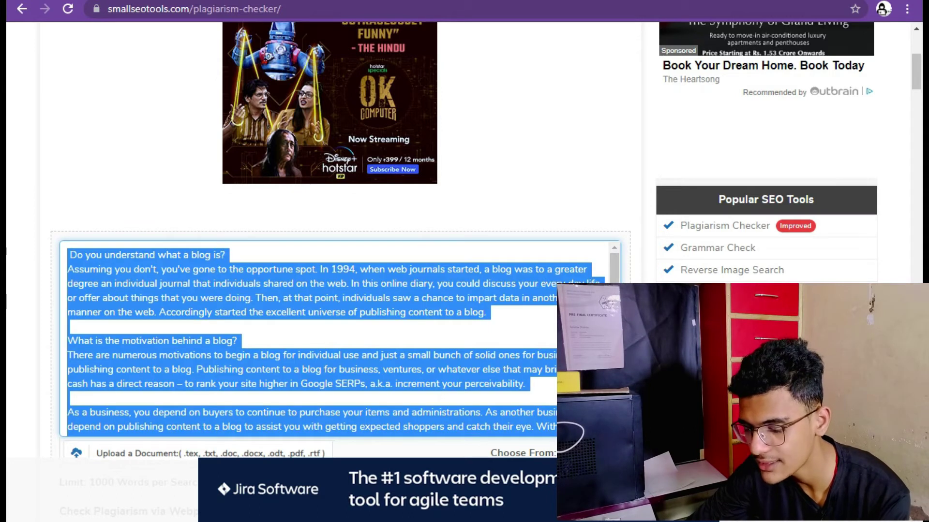
{"action": "key", "text": "BackSpace"}
{"action": "key", "text": "ctrl+v"}
{"action": "scroll", "coordinate": [339, 242], "scroll_direction": "down", "scroll_amount": 10}
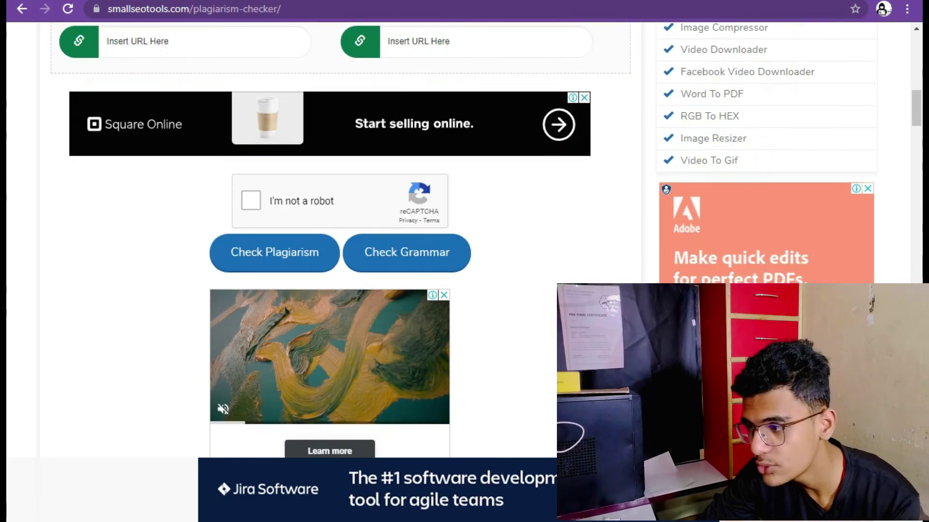
{"action": "left_click", "coordinate": [251, 200]}
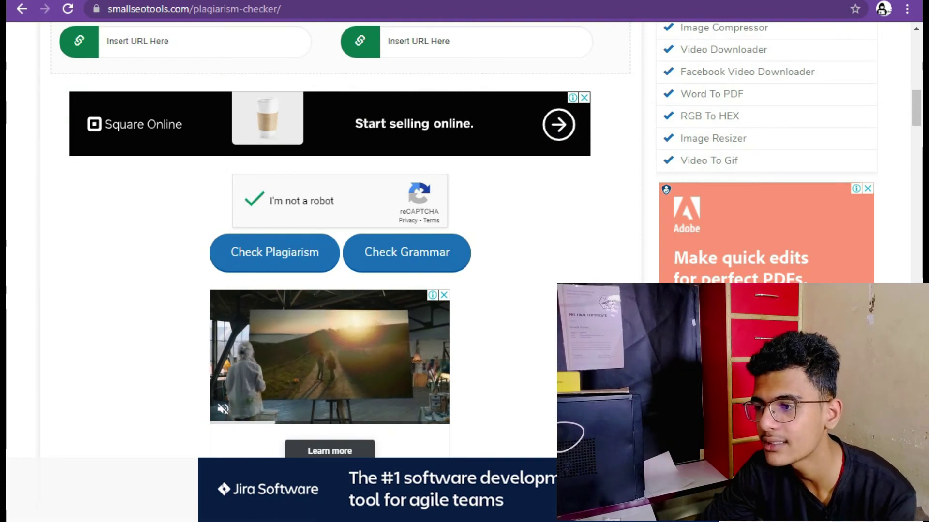
{"action": "left_click", "coordinate": [275, 253]}
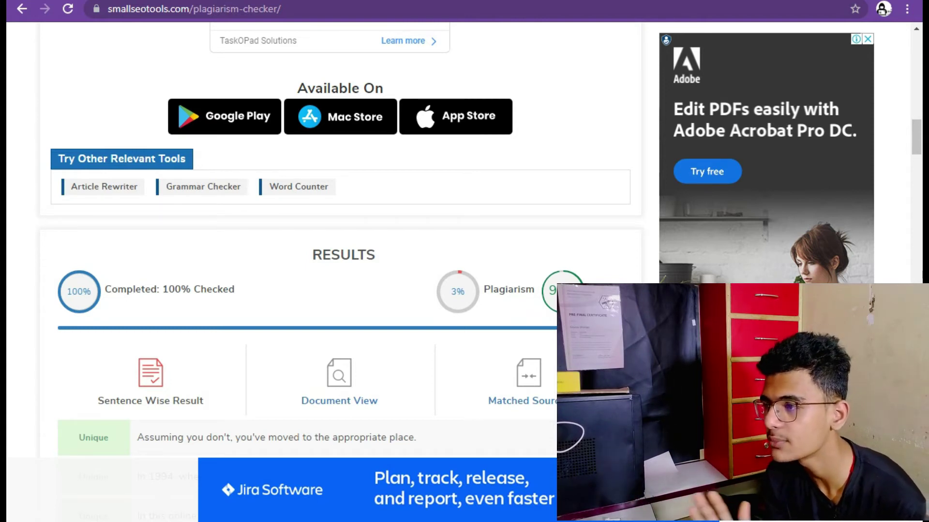
Switch to the Blogger post editor and replace the selected post body with the retranslated English text
{"action": "key", "text": "ctrl+Tab"}
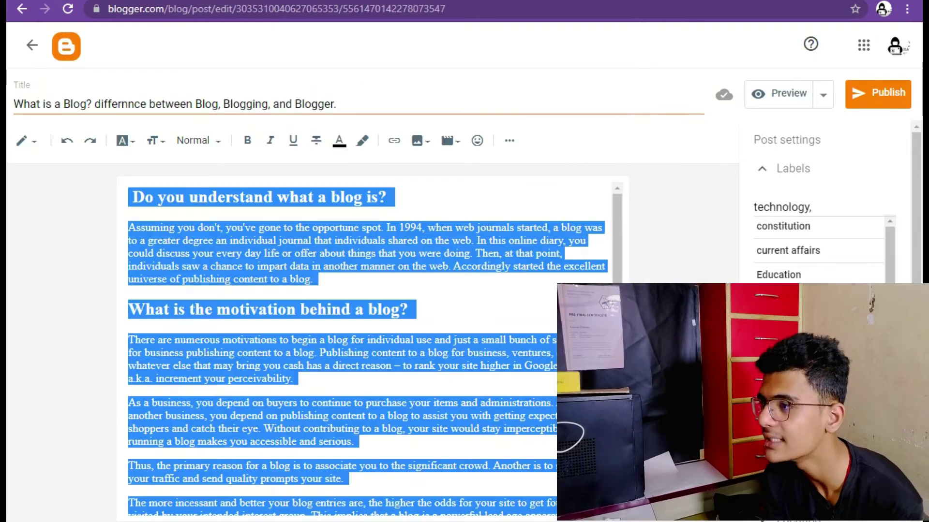
{"action": "key", "text": "ctrl+shift+Tab"}
{"action": "key", "text": "ctrl+Tab"}
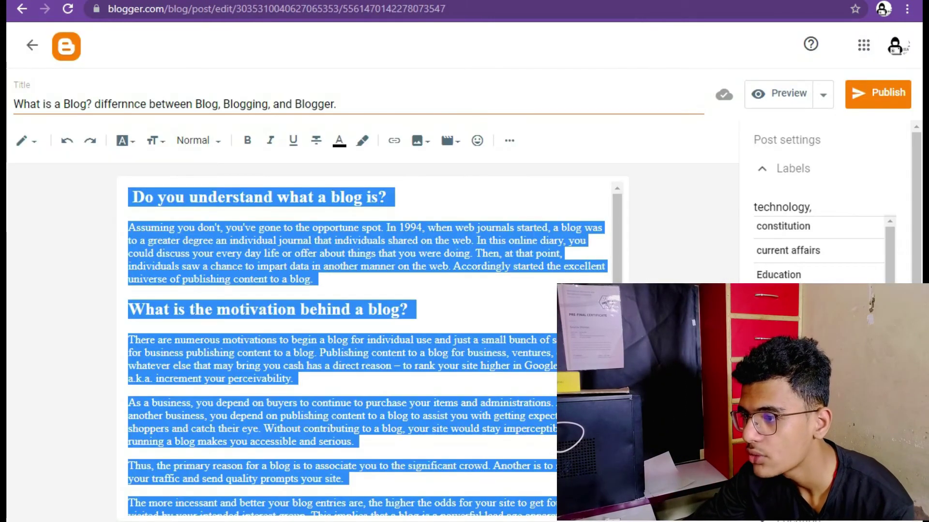
{"action": "key", "text": "ctrl+v"}
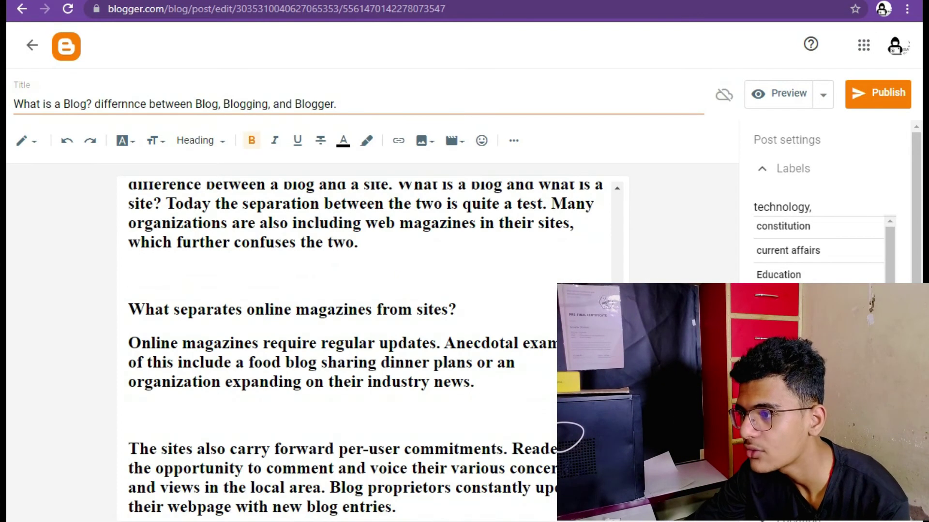
Remove bold from the entire post body and change its text style to Paragraph
{"action": "scroll", "coordinate": [339, 338], "scroll_direction": "up", "scroll_amount": 10}
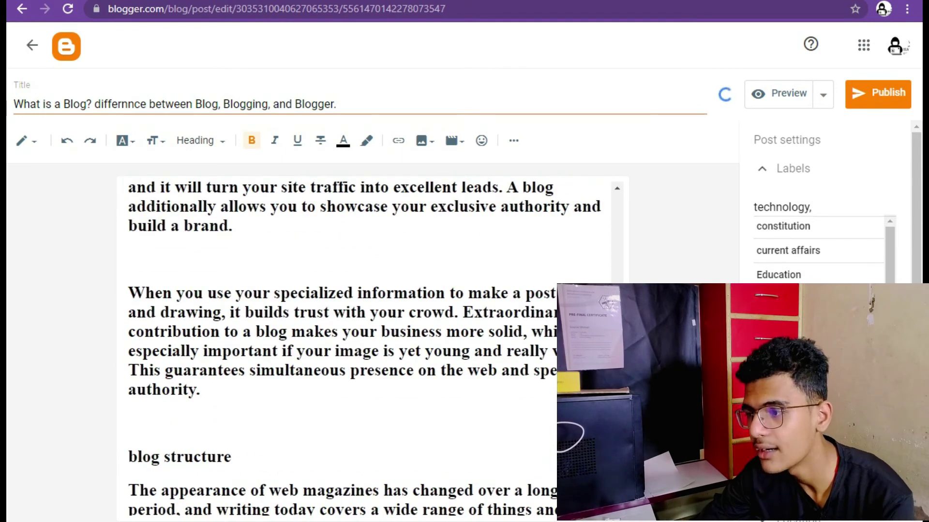
{"action": "key", "text": "ctrl+a"}
{"action": "key", "text": "ctrl+b"}
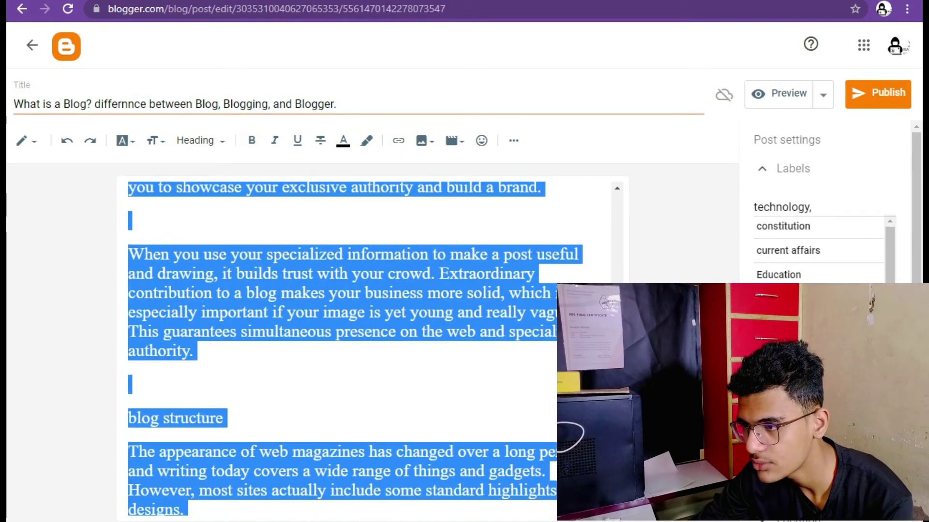
{"action": "left_click", "coordinate": [200, 141]}
{"action": "left_click", "coordinate": [229, 298]}
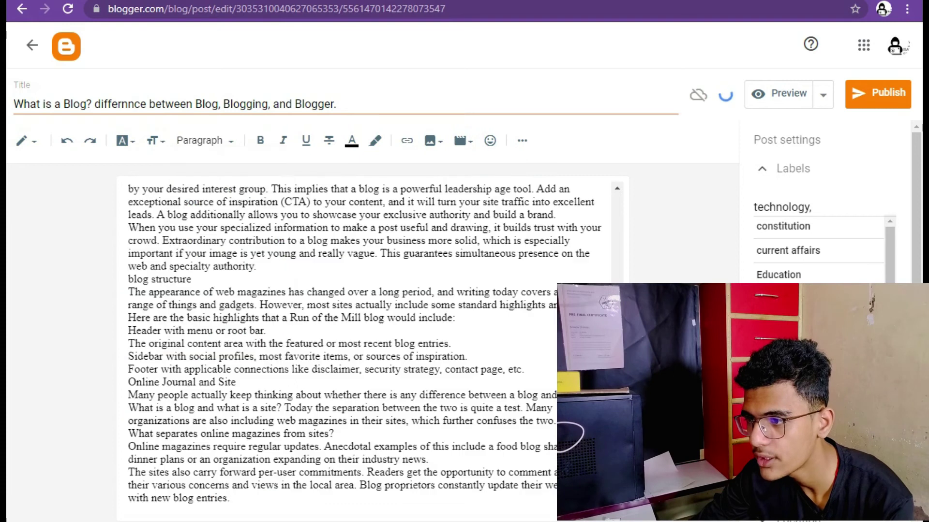
Cut the entire post body and paste the text back into the editor
{"action": "scroll", "coordinate": [364, 338], "scroll_direction": "up", "scroll_amount": 4}
{"action": "key", "text": "ctrl+a"}
{"action": "key", "text": "ctrl+x"}
{"action": "key", "text": "ctrl+v"}
Apply the Heading style to the lines "Do you understand what a blog is?" and "What is the inspiration behind the blog?"
{"action": "scroll", "coordinate": [364, 339], "scroll_direction": "up", "scroll_amount": 10}
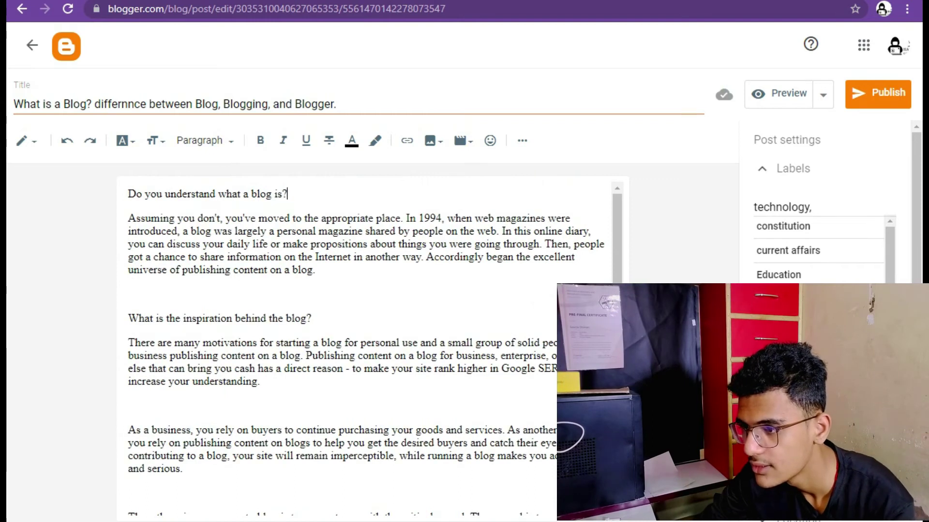
{"action": "left_click", "coordinate": [205, 140]}
{"action": "left_click", "coordinate": [222, 201]}
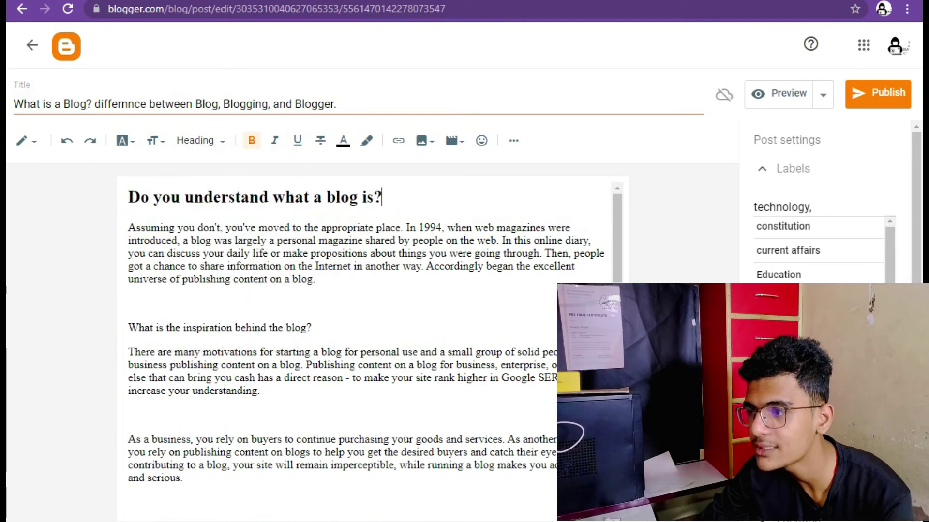
{"action": "left_click", "coordinate": [311, 328]}
{"action": "left_click", "coordinate": [205, 141]}
{"action": "left_click", "coordinate": [222, 201]}
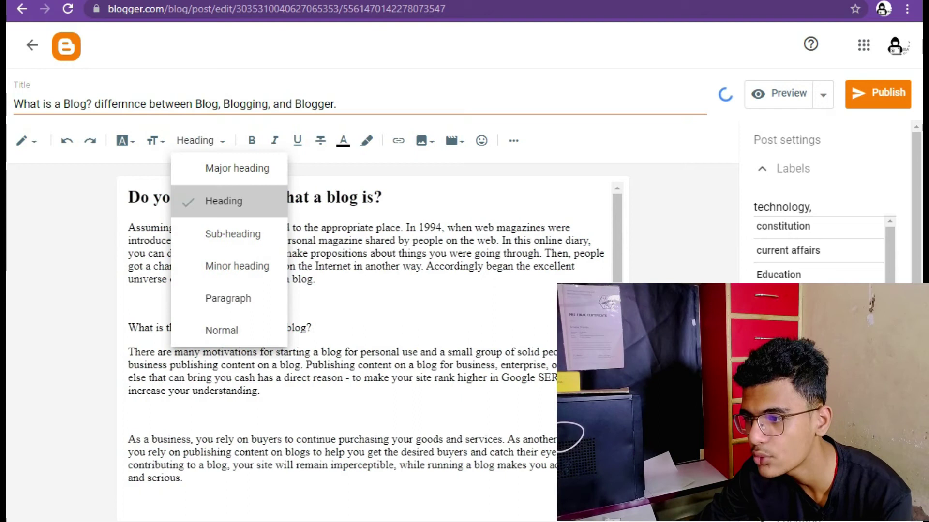
Apply the Heading style to the "blog structure" line of the post
{"action": "scroll", "coordinate": [338, 339], "scroll_direction": "down", "scroll_amount": 6}
{"action": "scroll", "coordinate": [338, 339], "scroll_direction": "down", "scroll_amount": 3}
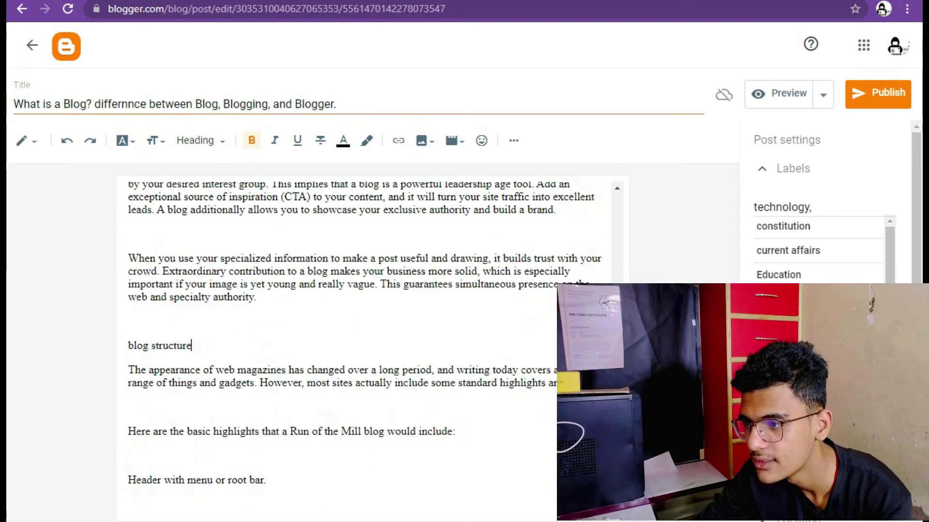
{"action": "left_click", "coordinate": [205, 141]}
{"action": "left_click", "coordinate": [222, 201]}
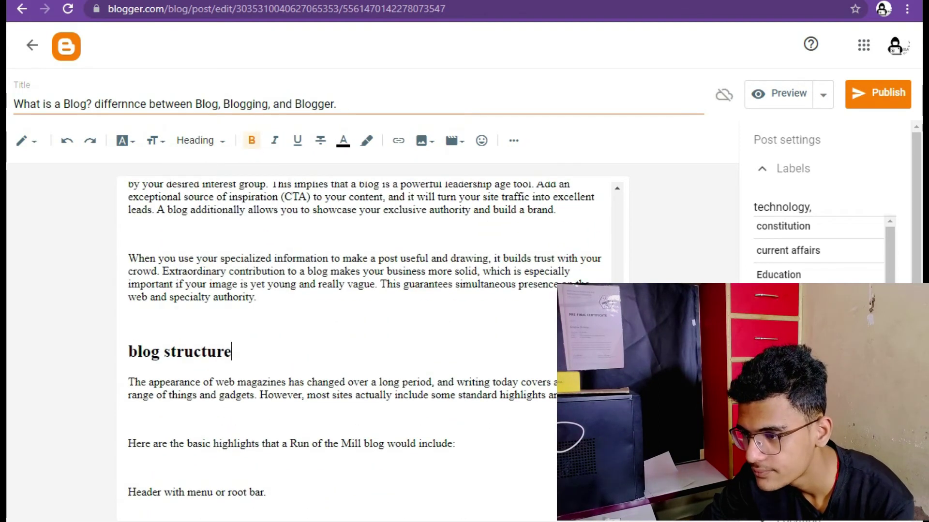
Apply the Heading style to the lines "Online Journal and Site" and "What separates online magazines from sites?"
{"action": "scroll", "coordinate": [339, 339], "scroll_direction": "down", "scroll_amount": 9}
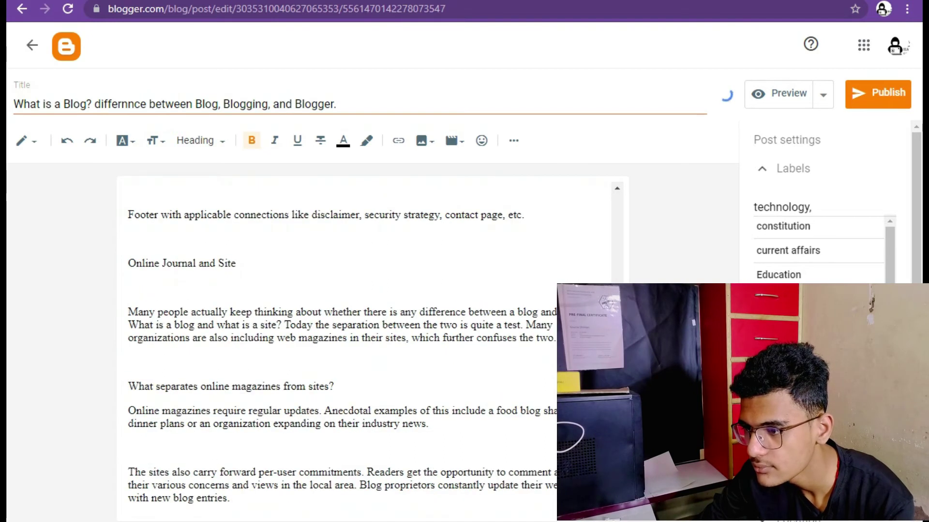
{"action": "left_click", "coordinate": [236, 263]}
{"action": "left_click", "coordinate": [205, 140]}
{"action": "left_click", "coordinate": [222, 201]}
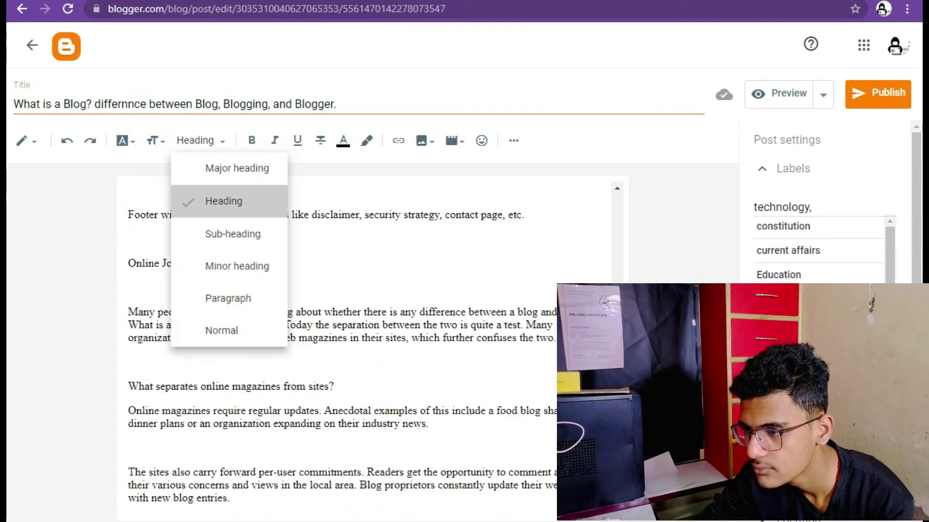
{"action": "left_click", "coordinate": [333, 398]}
{"action": "left_click", "coordinate": [199, 140]}
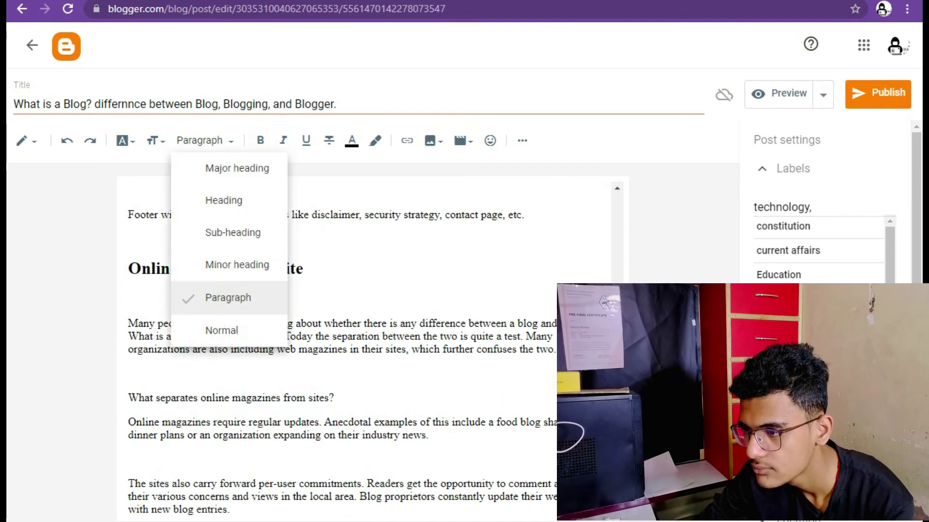
{"action": "left_click", "coordinate": [223, 201]}
{"action": "scroll", "coordinate": [363, 339], "scroll_direction": "up", "scroll_amount": 15}
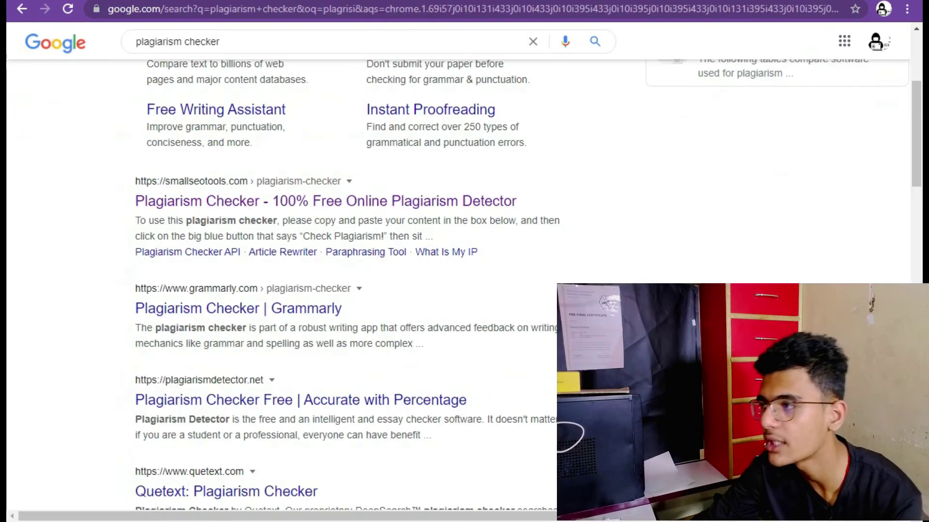
Search Google Images for "blog" and open the picture of wooden letter tiles spelling BLOG
{"action": "triple_click", "coordinate": [193, 41]}
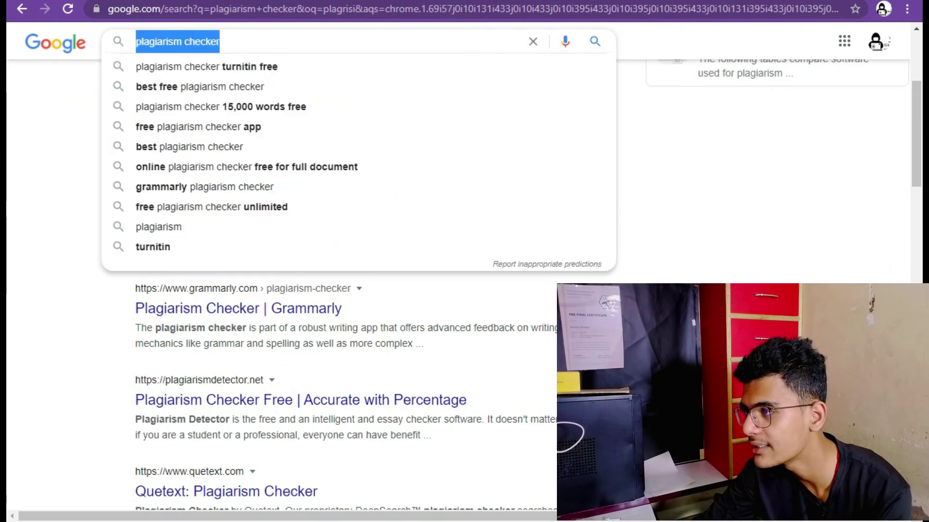
{"action": "type", "text": "blog"}
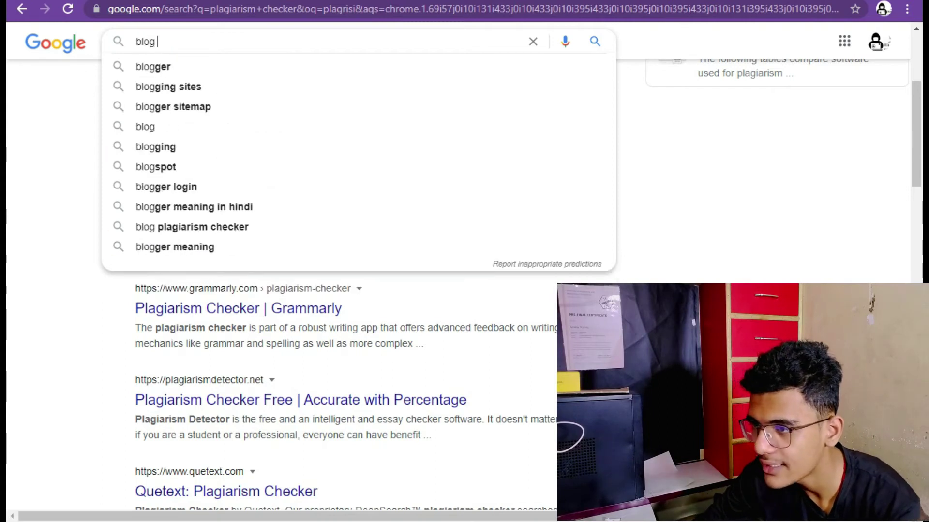
{"action": "key", "text": "Return"}
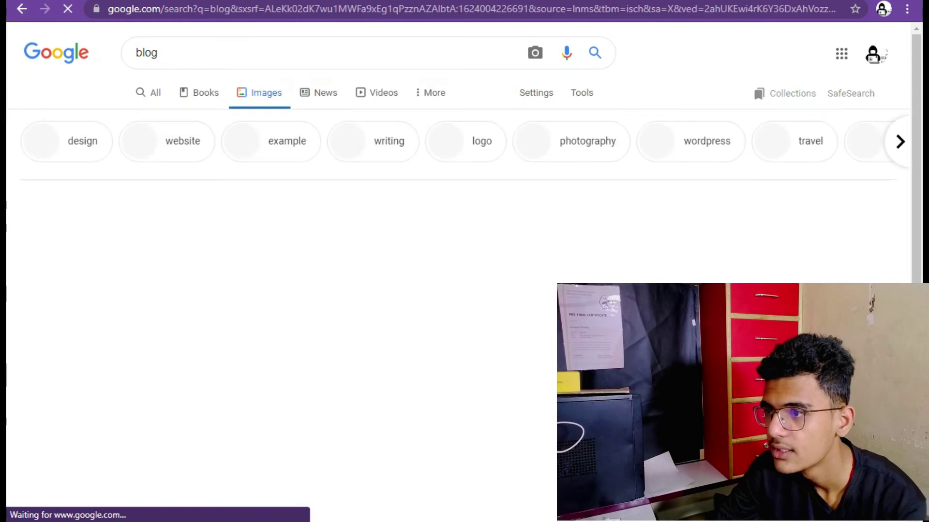
{"action": "scroll", "coordinate": [484, 120], "scroll_direction": "down", "scroll_amount": 10}
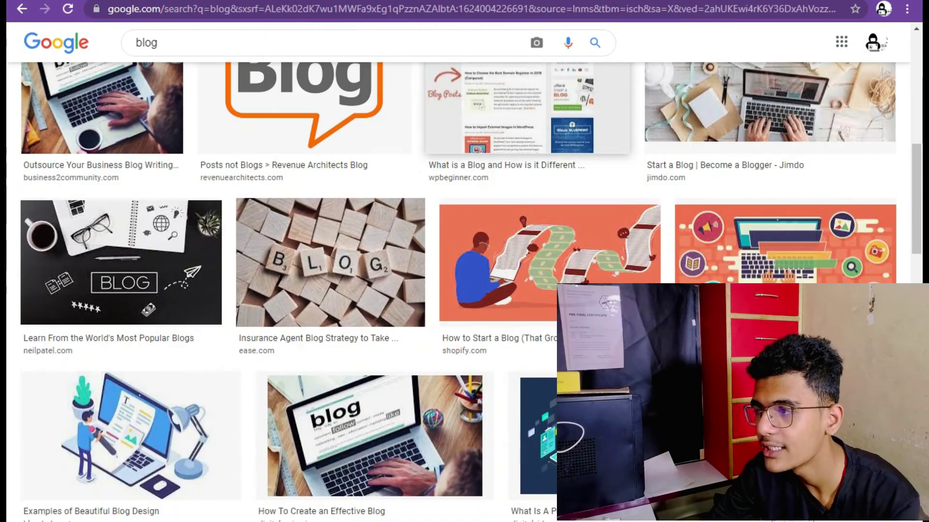
{"action": "scroll", "coordinate": [339, 290], "scroll_direction": "up", "scroll_amount": 7}
{"action": "scroll", "coordinate": [338, 291], "scroll_direction": "down", "scroll_amount": 8}
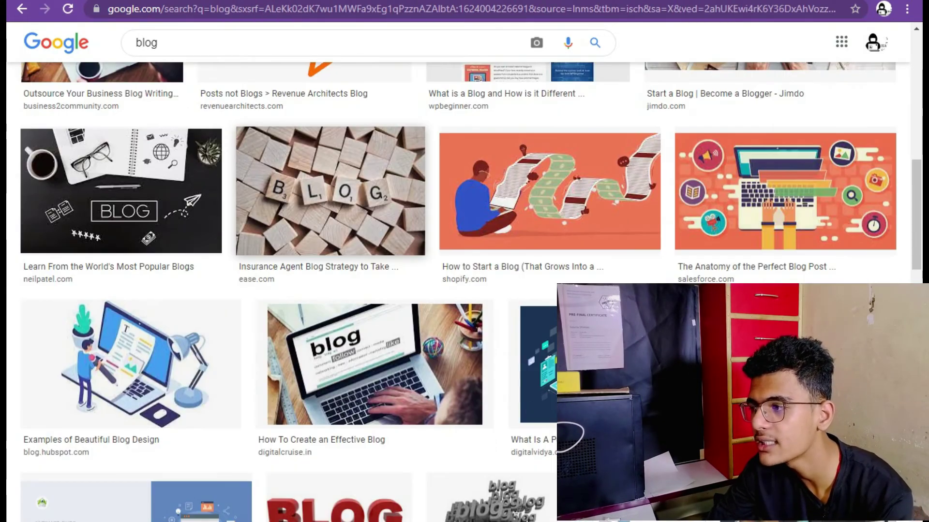
{"action": "left_click", "coordinate": [331, 193]}
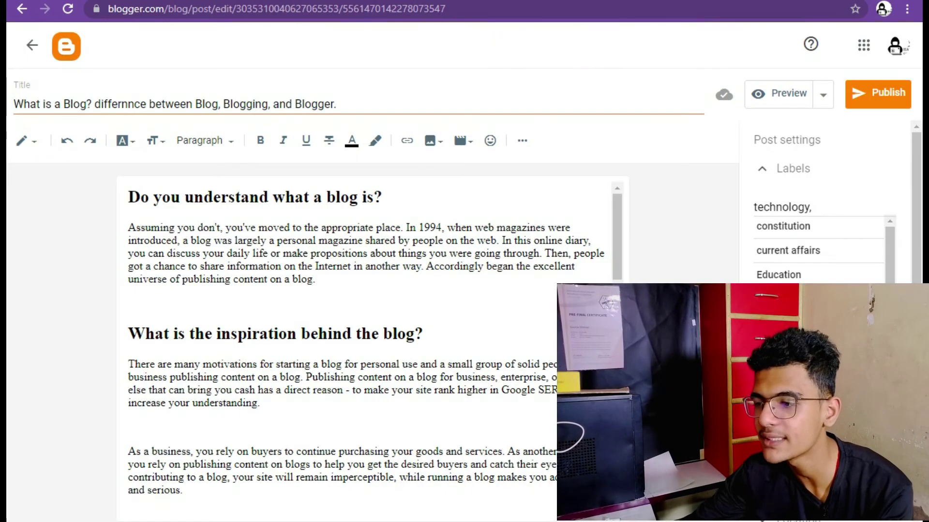
Preview the Blogger post and check its headings and body text down the page
{"action": "left_click", "coordinate": [546, 1]}
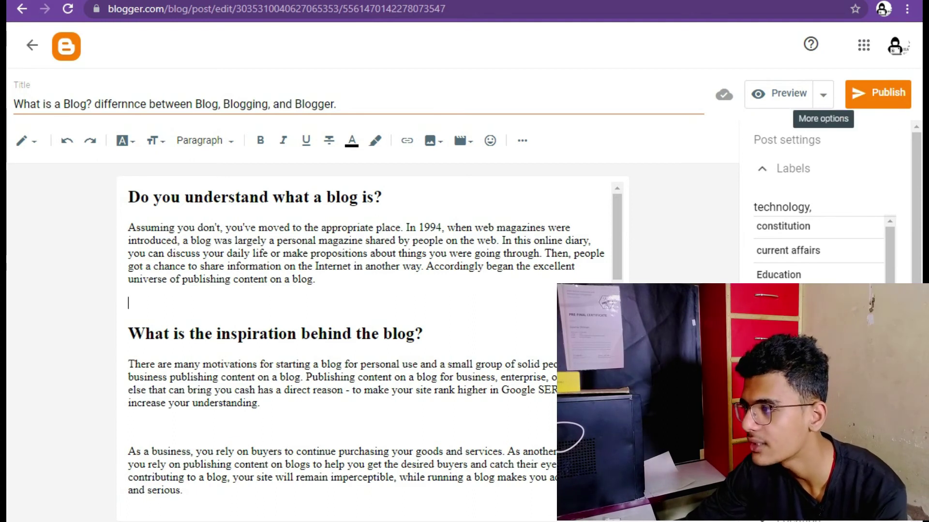
{"action": "left_click", "coordinate": [779, 94]}
{"action": "key", "text": "ctrl+Tab"}
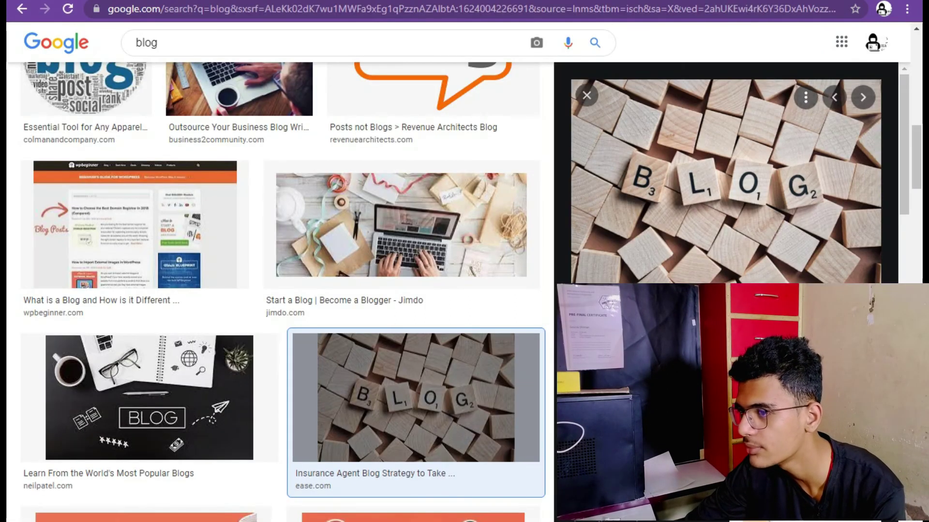
{"action": "key", "text": "ctrl+shift+Tab"}
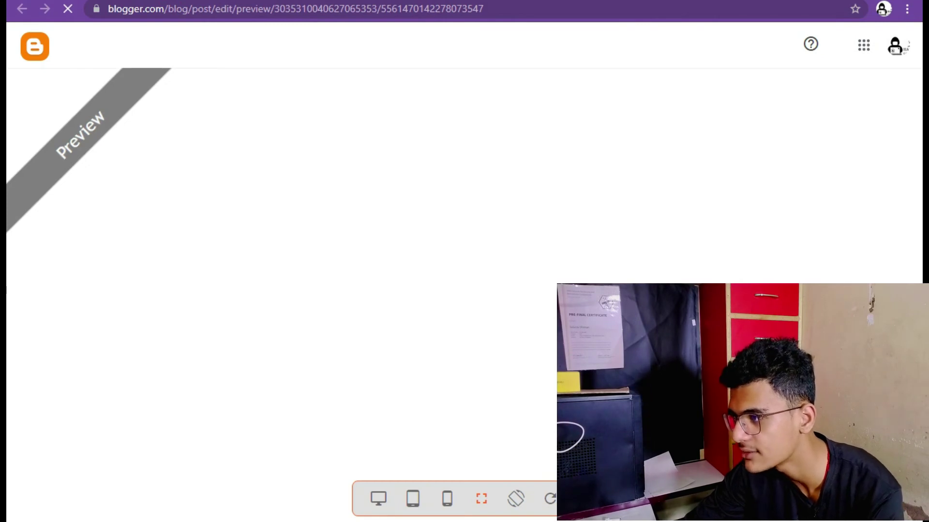
{"action": "scroll", "coordinate": [280, 290], "scroll_direction": "down", "scroll_amount": 20}
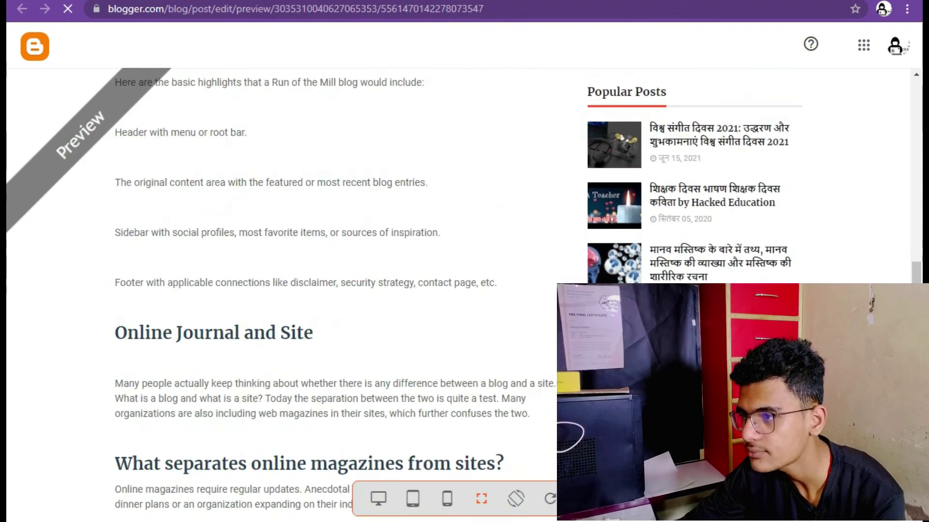
{"action": "scroll", "coordinate": [280, 290], "scroll_direction": "down", "scroll_amount": 2}
Return to the post editor, publish the post and confirm the publication
{"action": "key", "text": "ctrl+shift+Tab"}
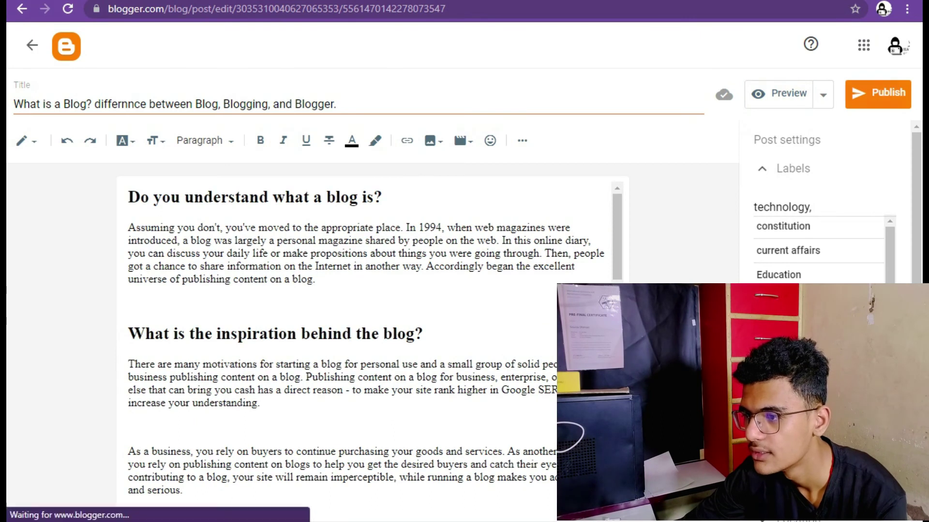
{"action": "left_click", "coordinate": [878, 94]}
{"action": "left_click", "coordinate": [521, 306]}
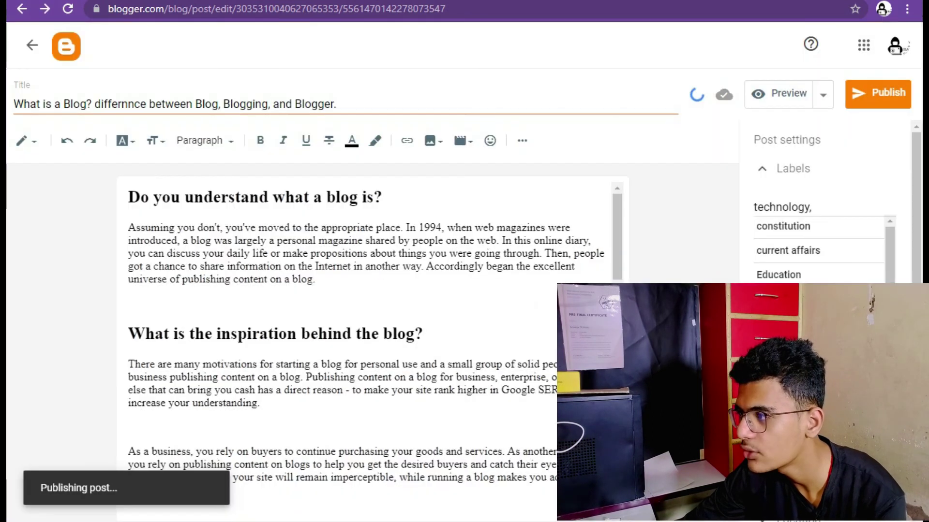